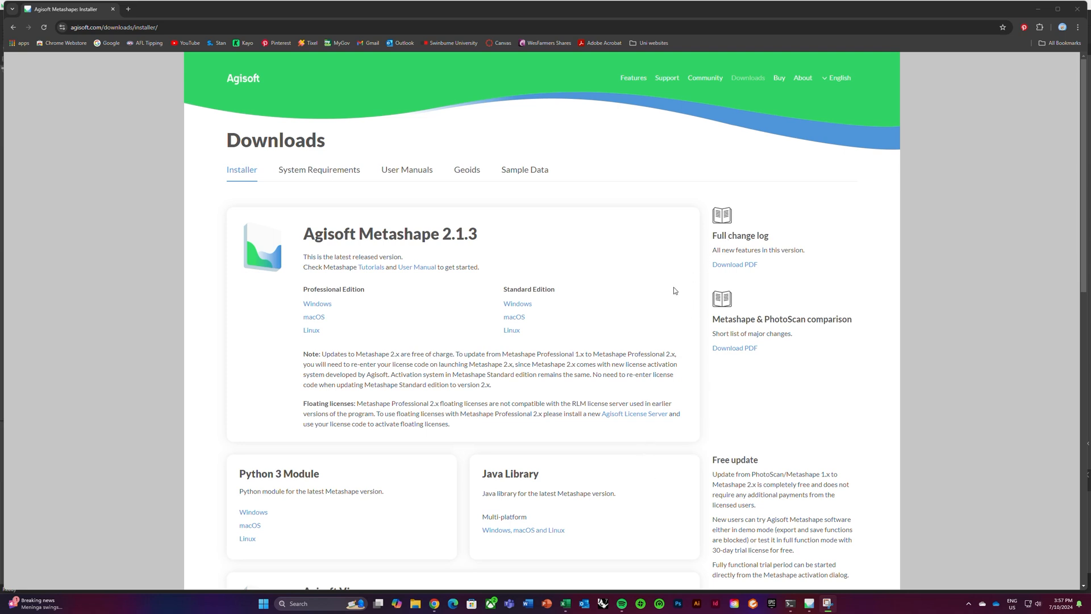
Switch to Agisoft Metashape and add the Footscray Google Images photos from capture_072 through capture_372 to Chunk 1.
click(811, 605)
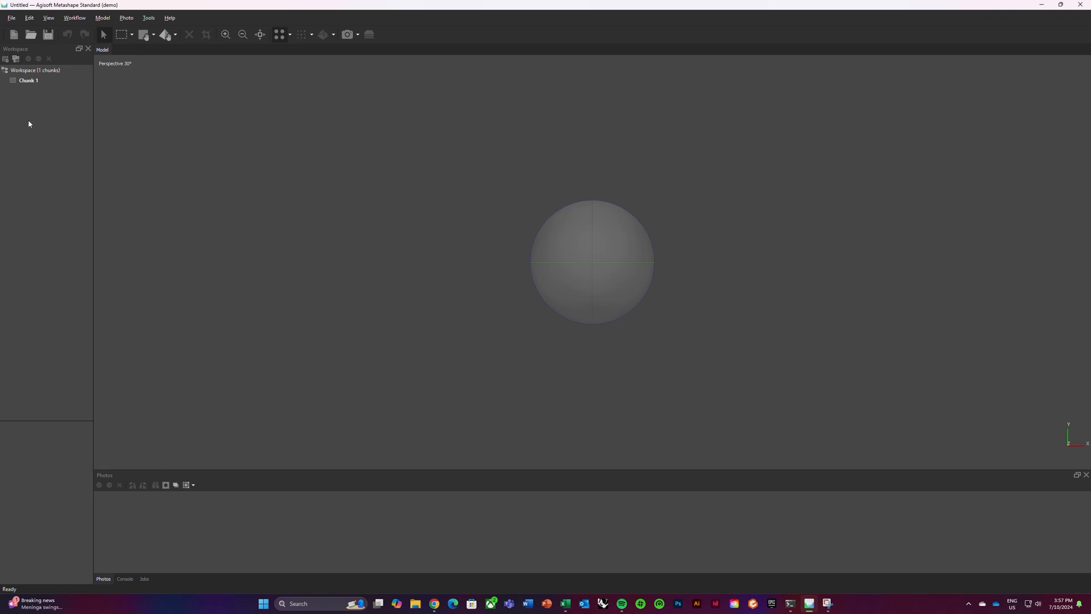
click(46, 84)
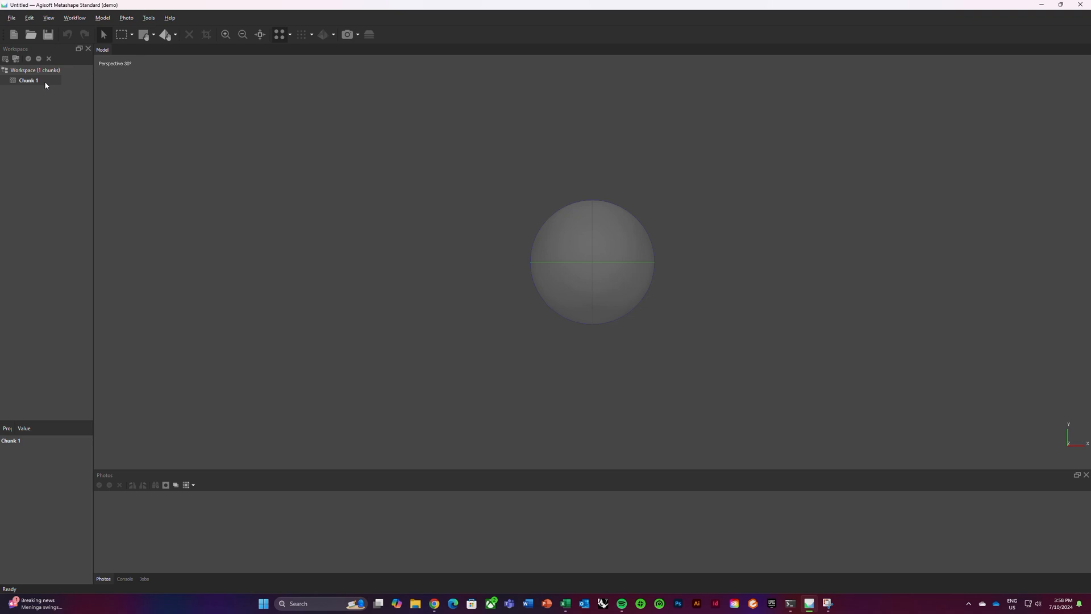
right_click(45, 84)
mouse_move(104, 175)
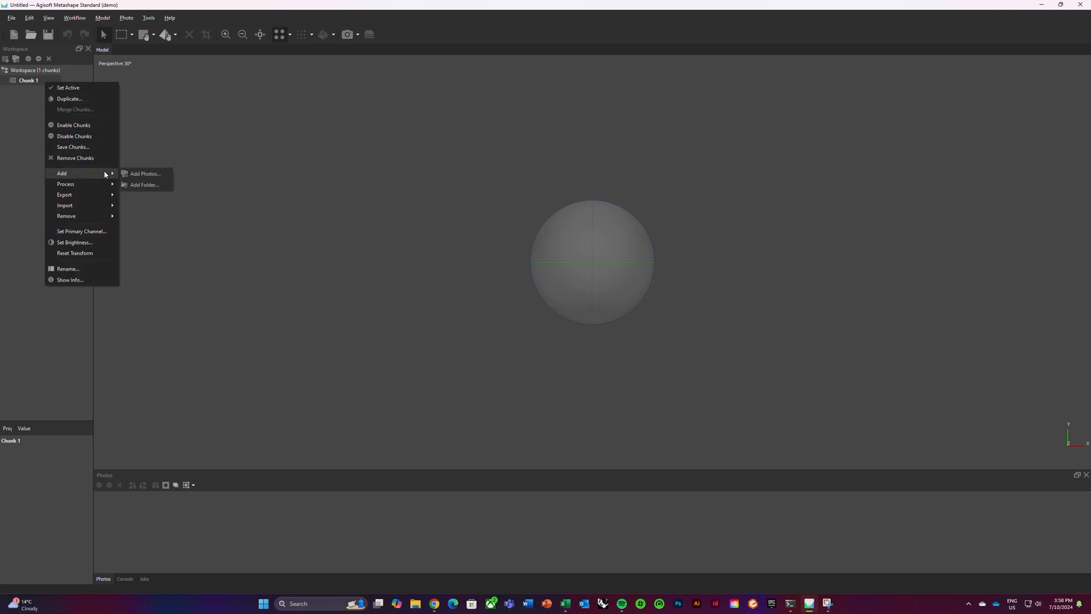
click(167, 171)
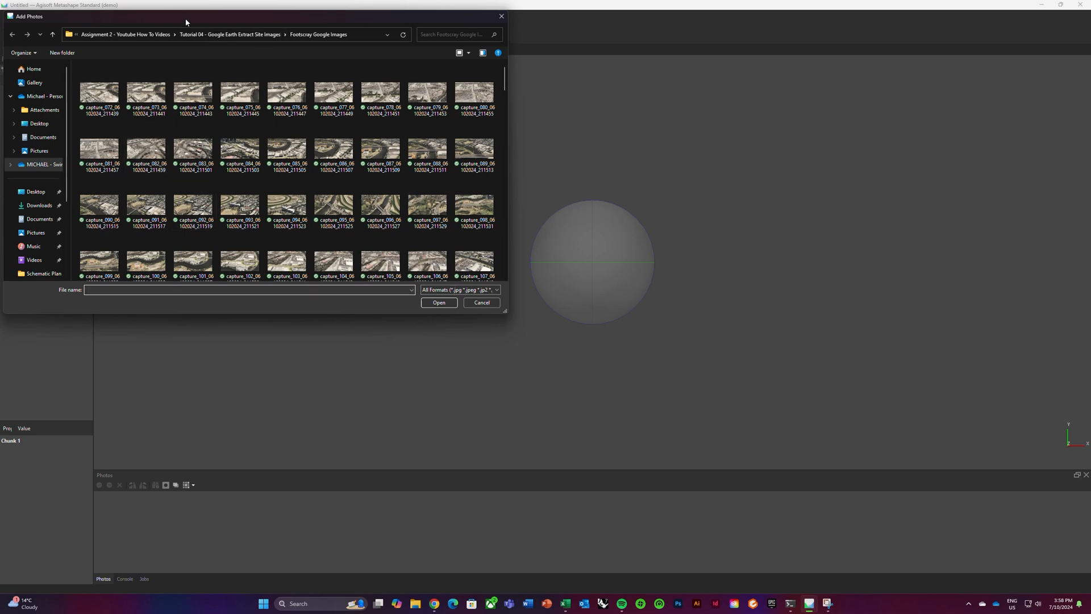
drag(185, 22, 392, 92)
click(308, 165)
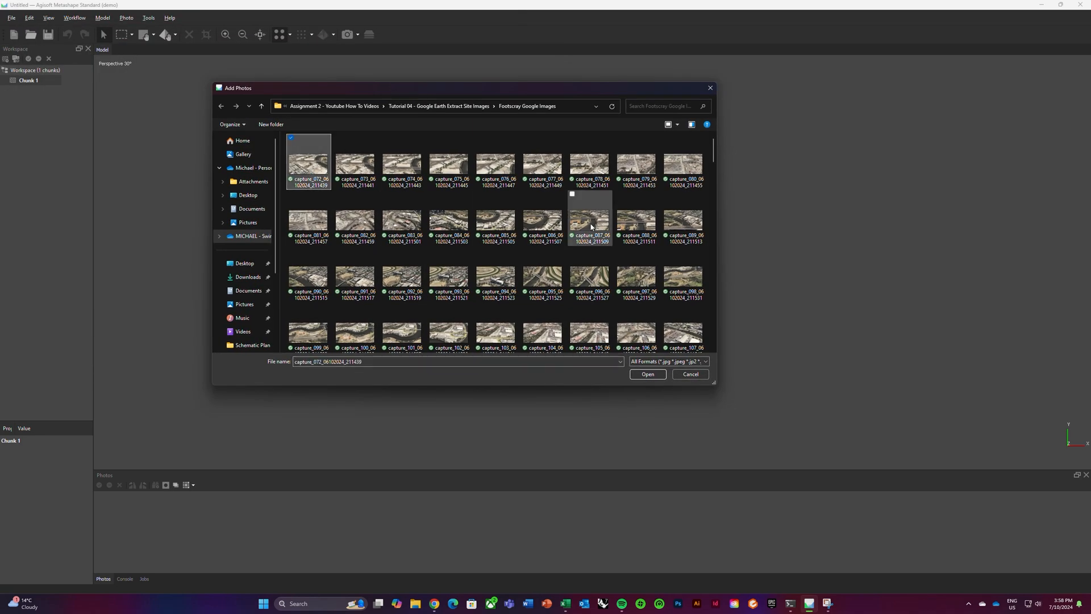
scroll(591, 227, down, 15)
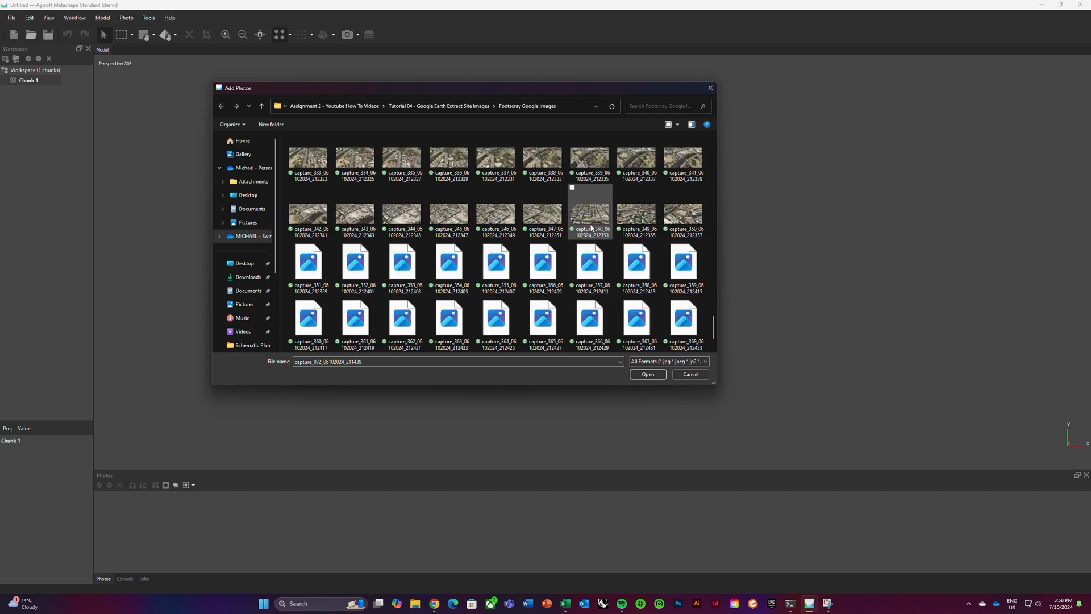
scroll(449, 335, down, 1)
shift+click(449, 326)
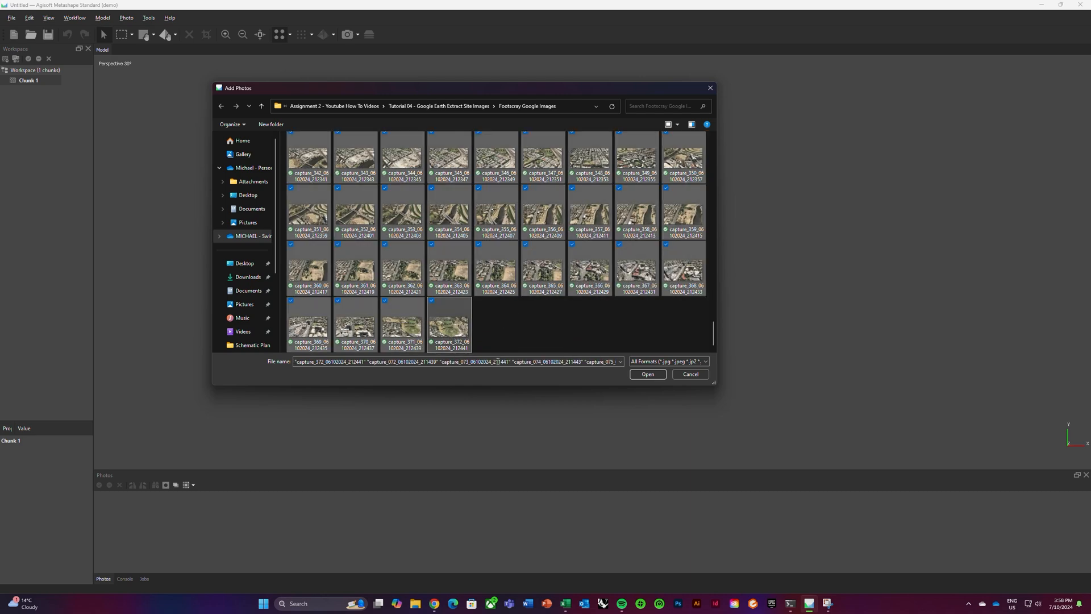
click(648, 374)
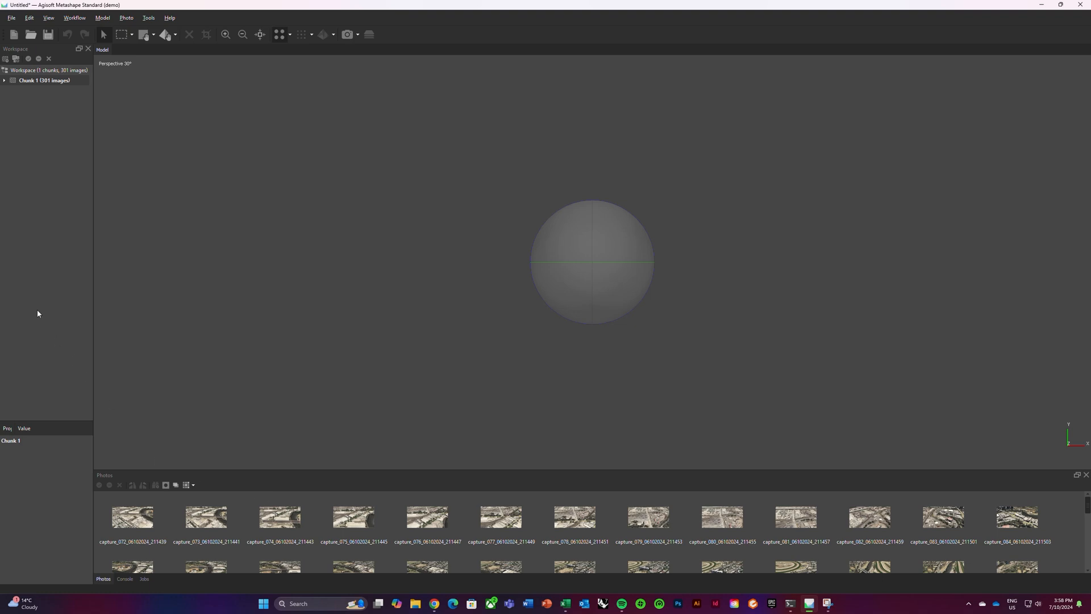
Look through the list of images imported into Chunk 1, then collapse it.
click(4, 80)
click(13, 91)
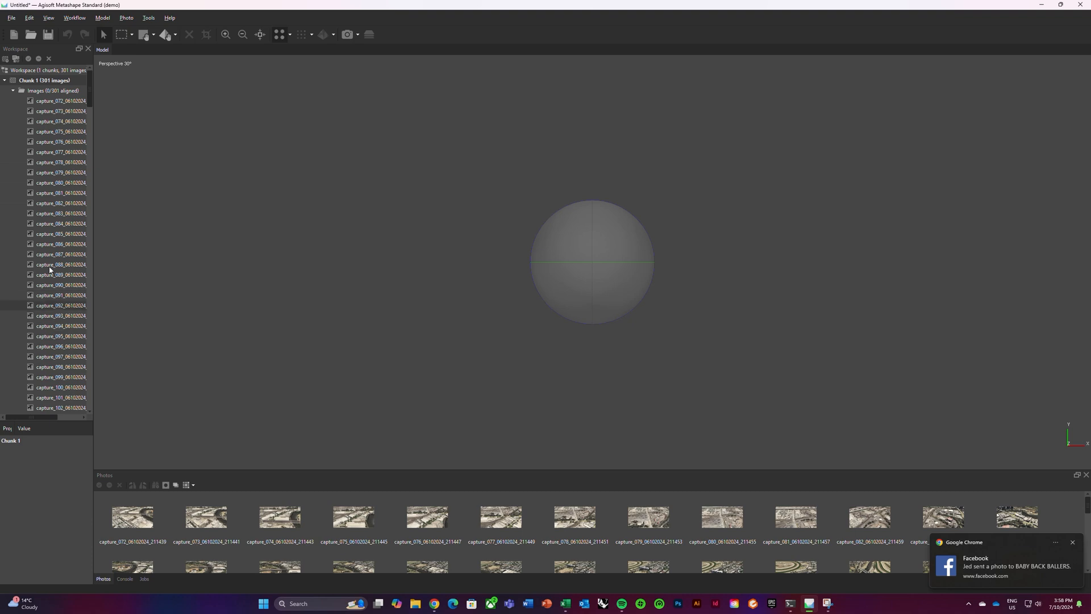
click(13, 90)
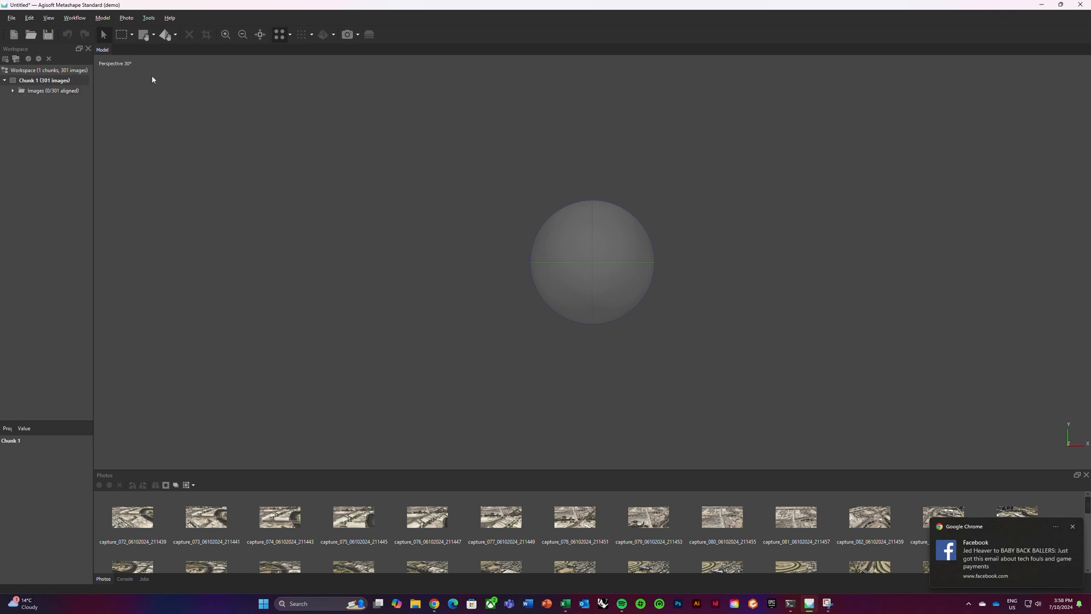
Align the photos with Medium accuracy, generic preselection, a 40,000 key point limit and a 4,000 tie point limit, and dismiss the resulting notice.
click(85, 20)
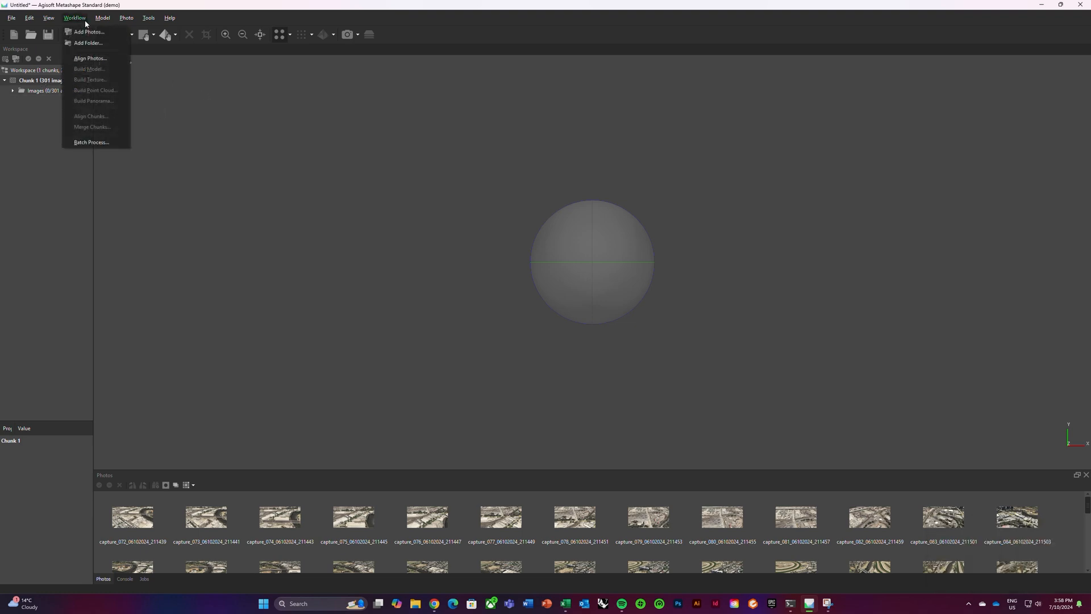
click(102, 59)
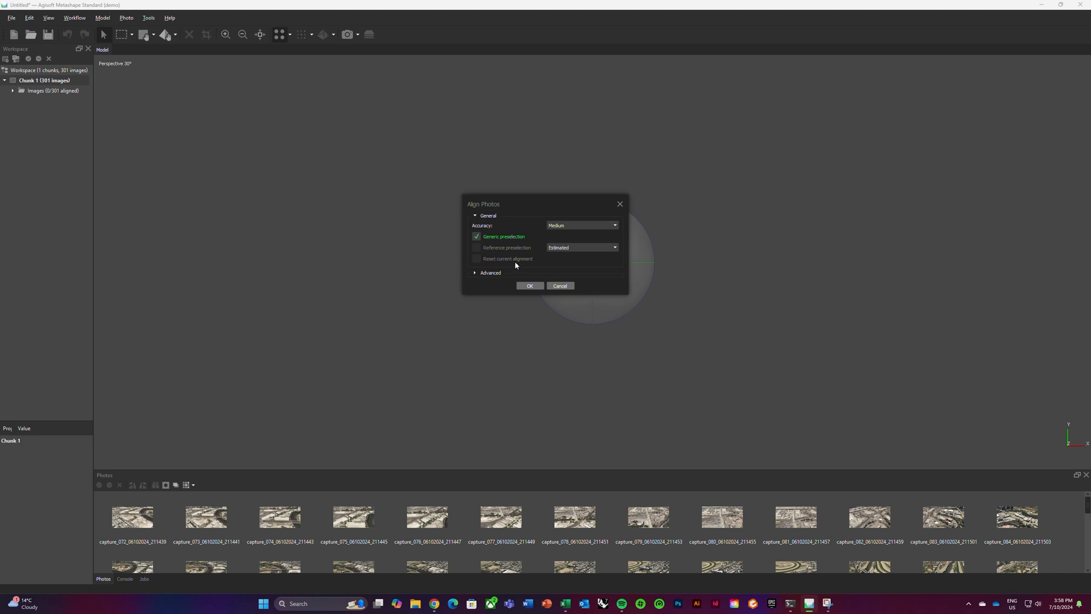
click(615, 226)
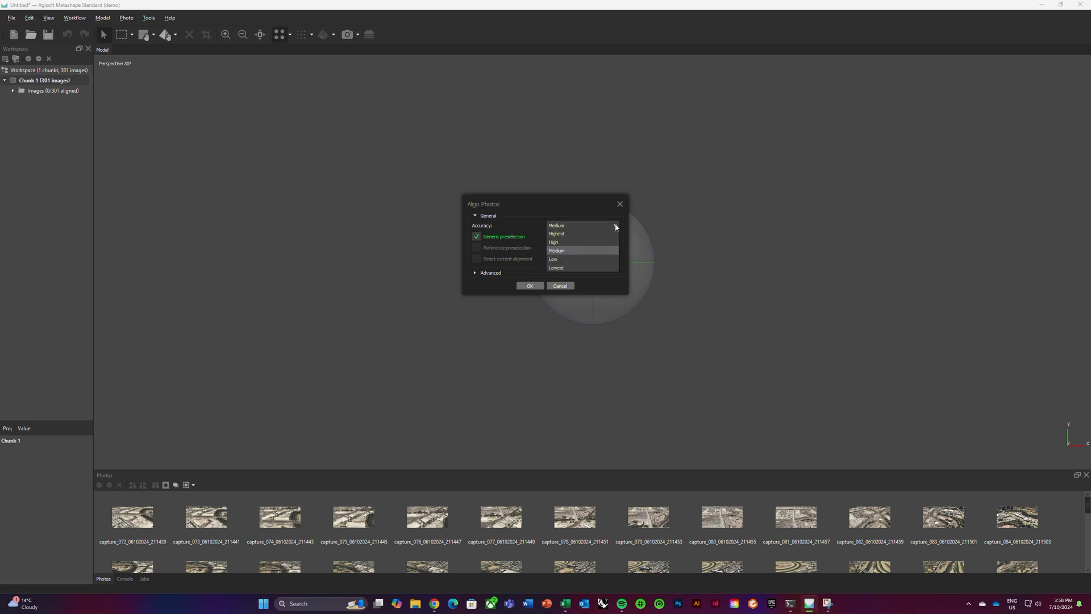
click(562, 251)
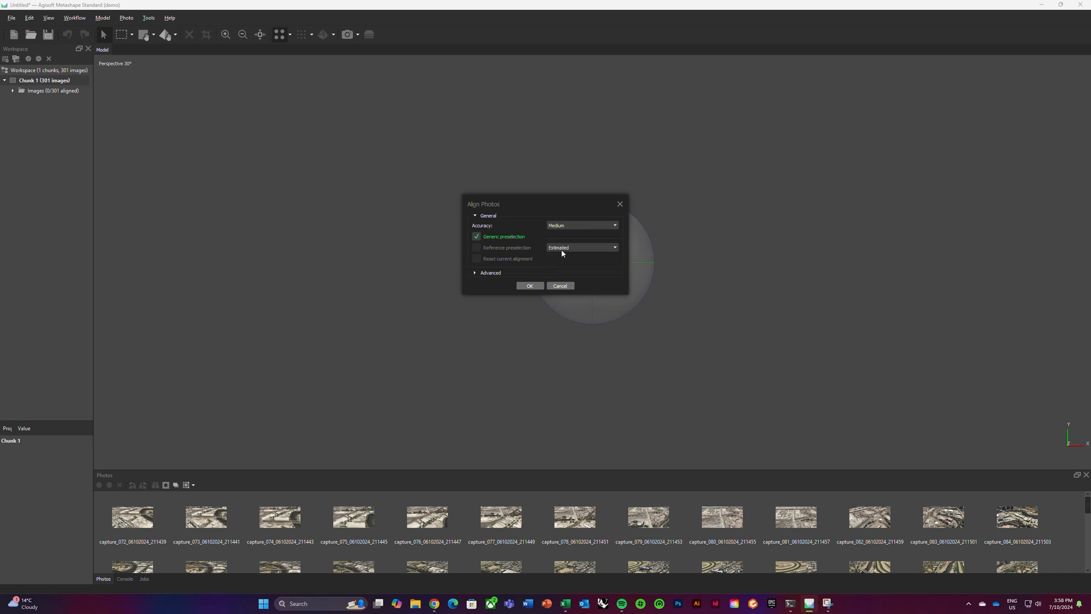
click(615, 249)
click(614, 248)
click(475, 273)
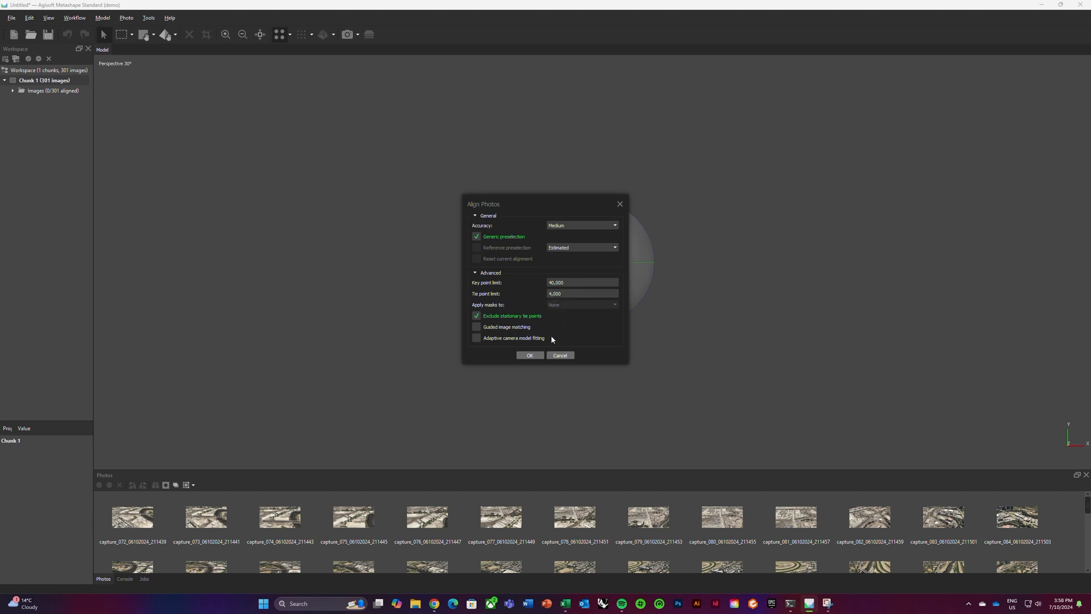
click(528, 356)
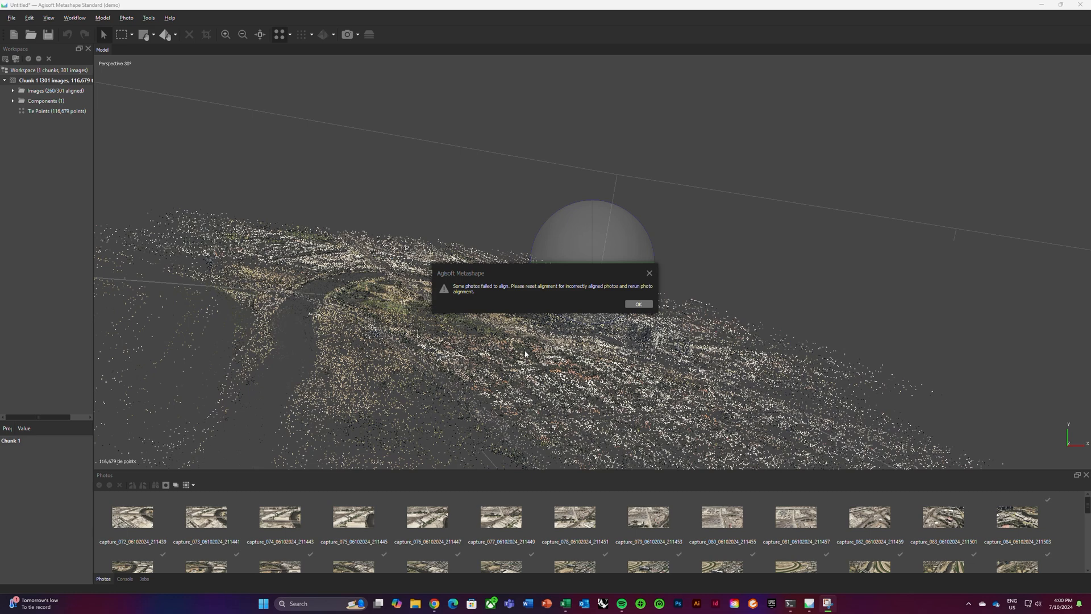
click(639, 304)
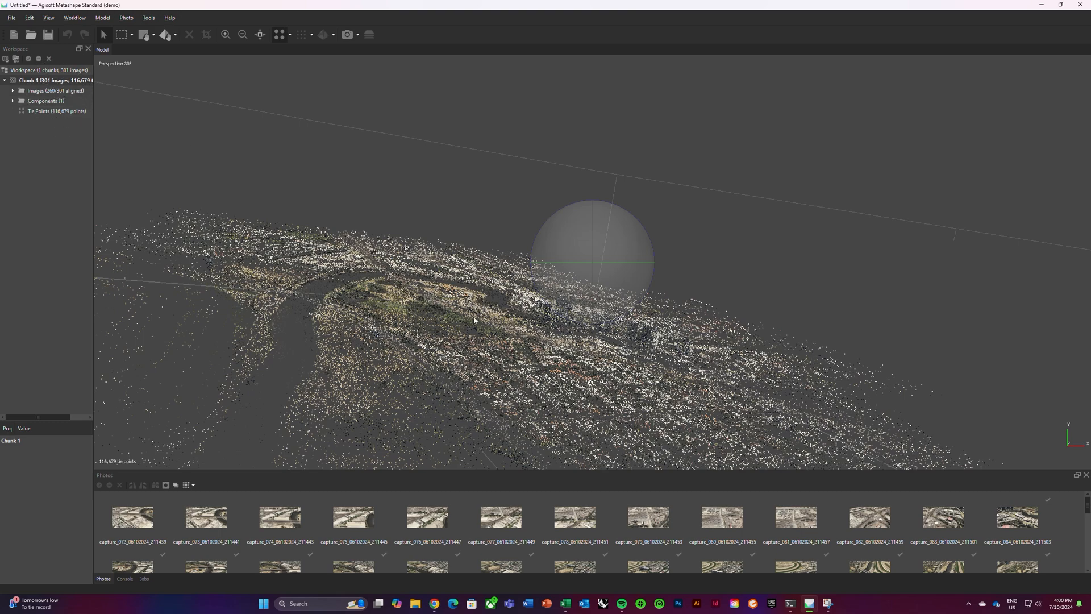
Examine the aligned tie points from several angles, temporarily showing the camera positions over them.
drag(498, 352, 646, 351)
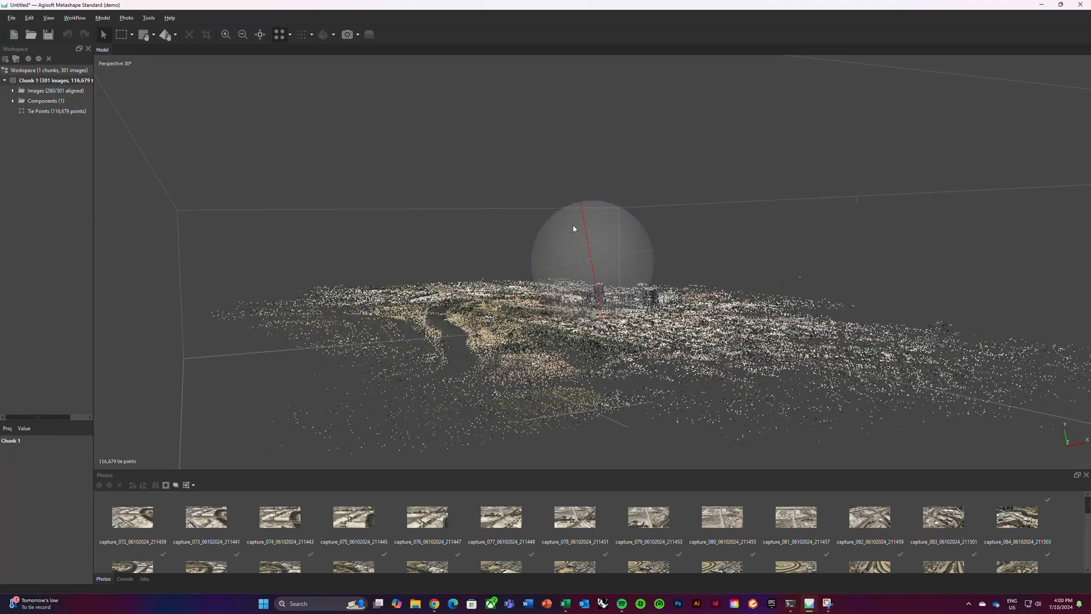
click(347, 35)
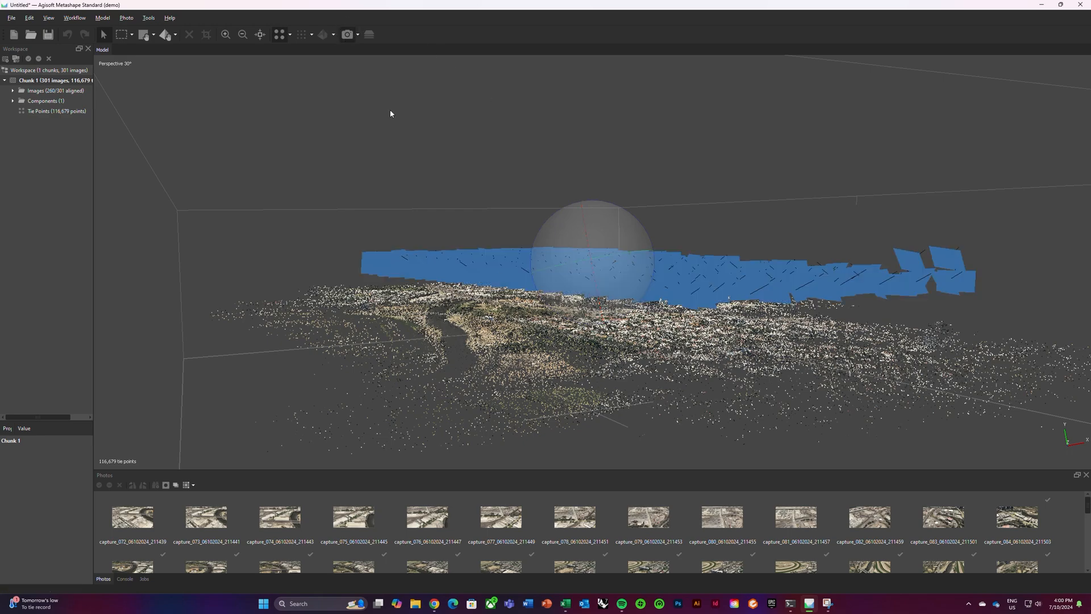
drag(584, 328, 499, 355)
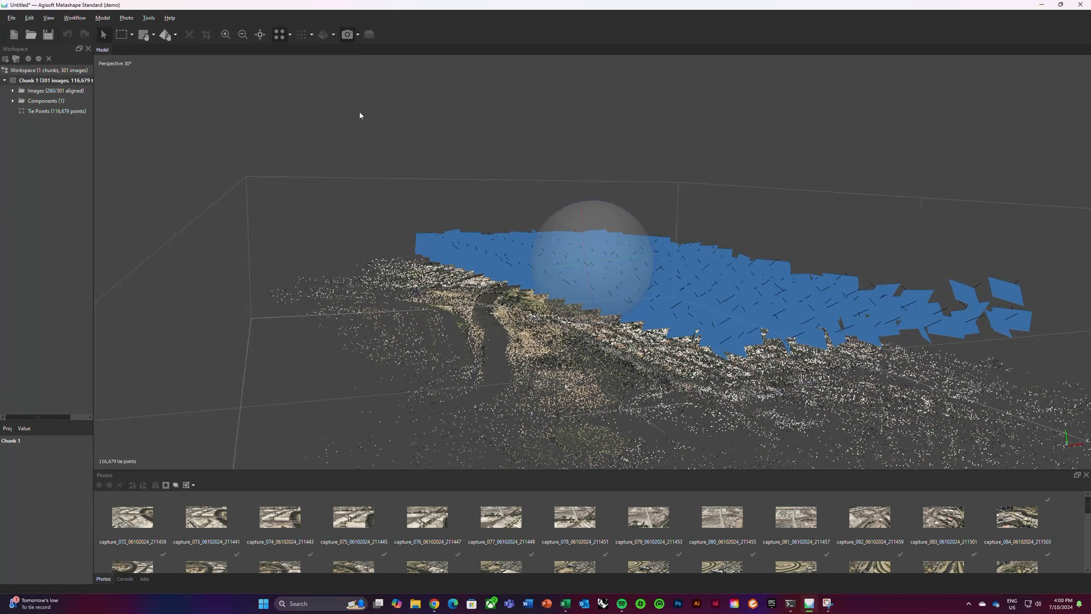
drag(638, 299, 564, 238)
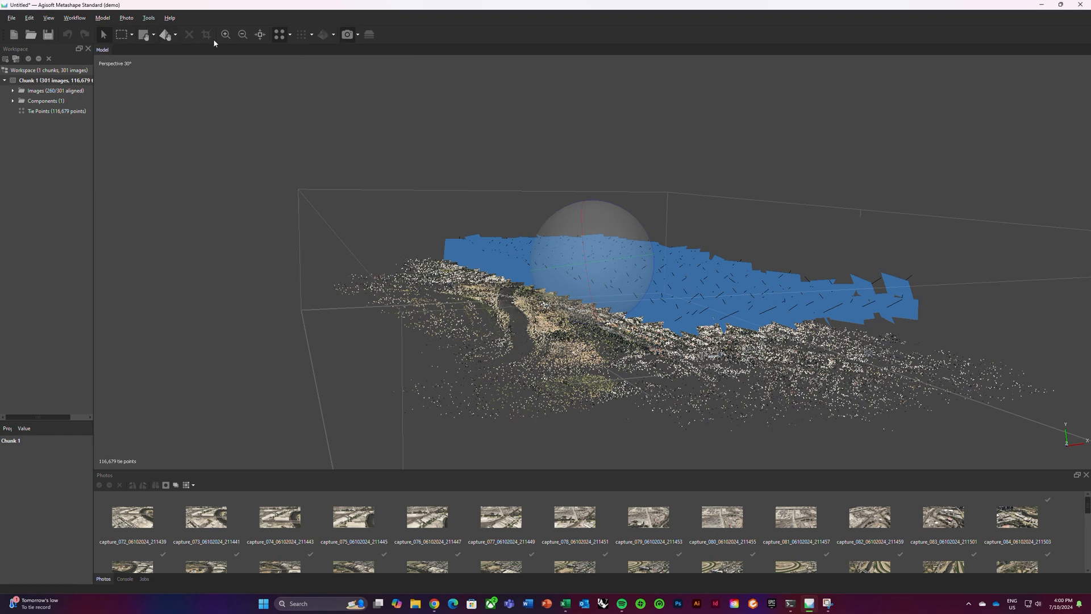
click(348, 35)
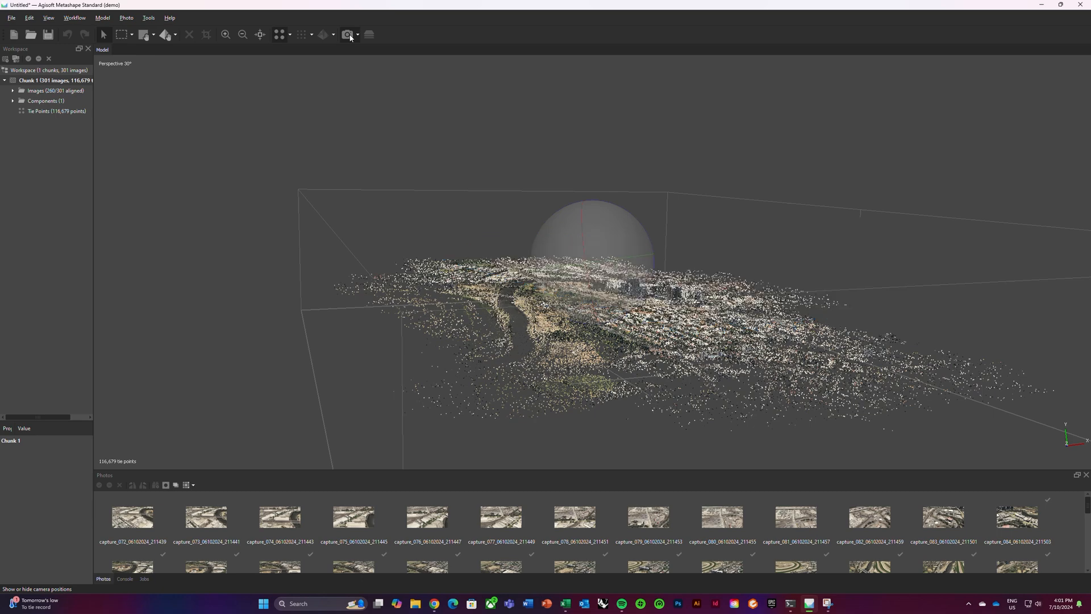
mouse_move(529, 328)
mouse_down()
mouse_move(551, 337)
mouse_move(512, 339)
mouse_up()
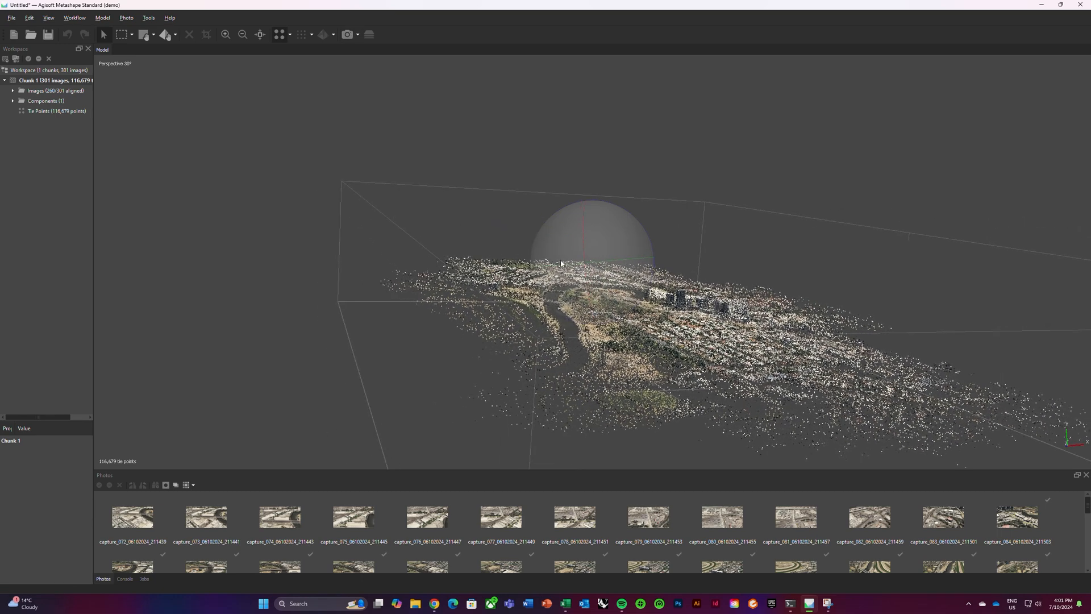
drag(557, 273, 633, 294)
mouse_move(680, 265)
mouse_down()
mouse_move(675, 277)
mouse_move(696, 273)
mouse_move(687, 262)
mouse_up()
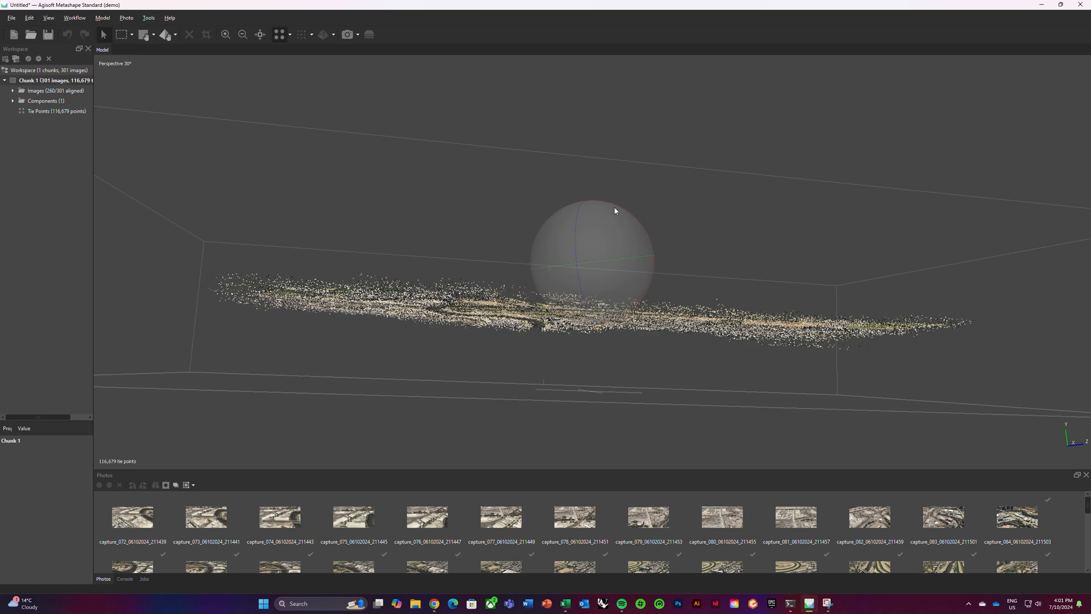
drag(581, 204, 577, 237)
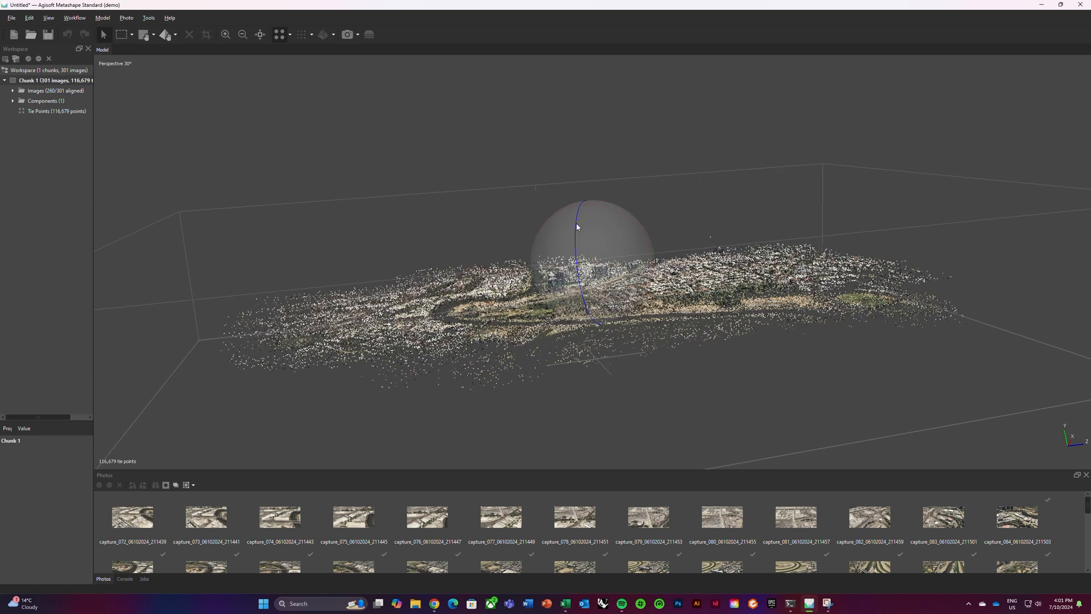
Build a point cloud at Medium quality with Mild depth filtering and point colors calculated.
click(85, 19)
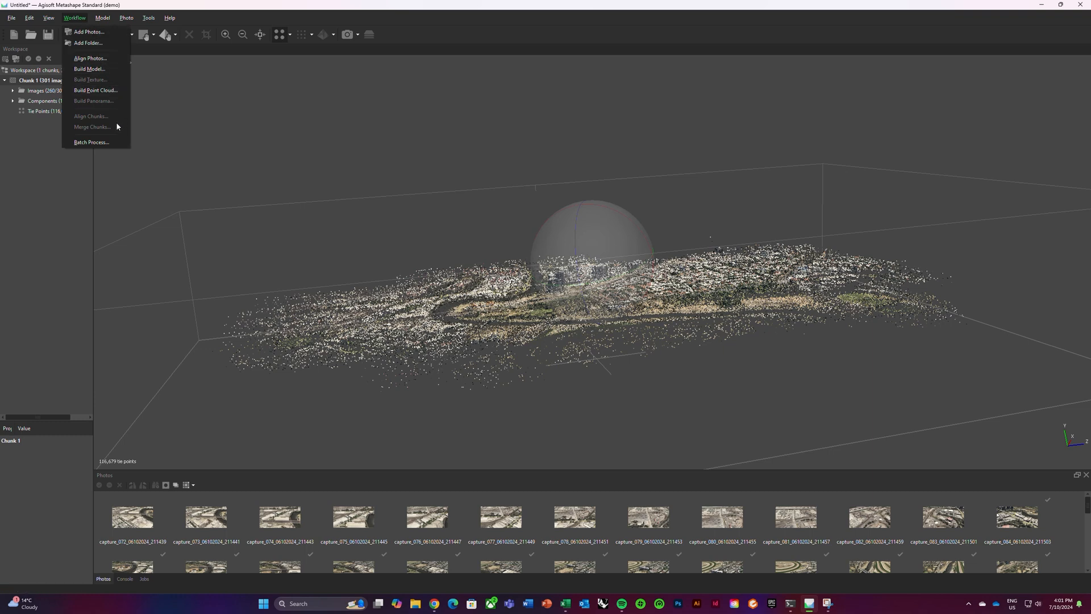
click(120, 92)
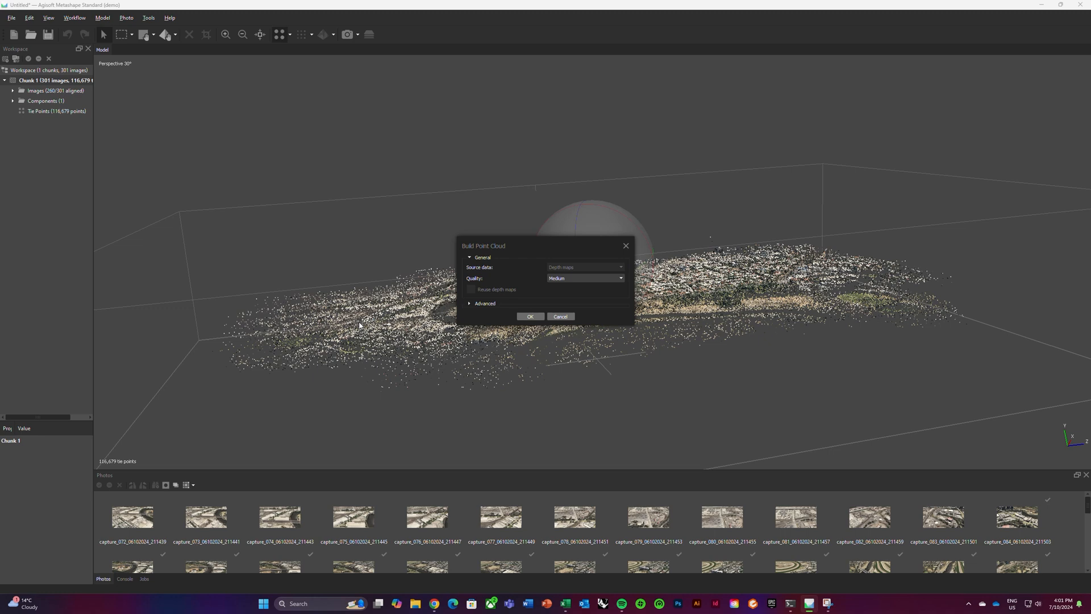
click(470, 304)
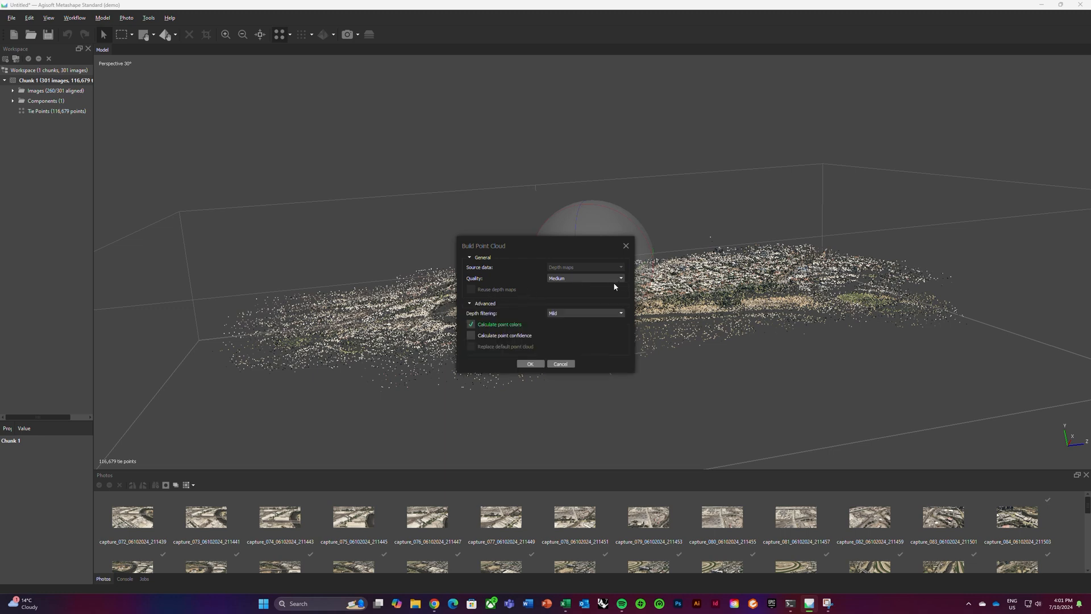
click(529, 364)
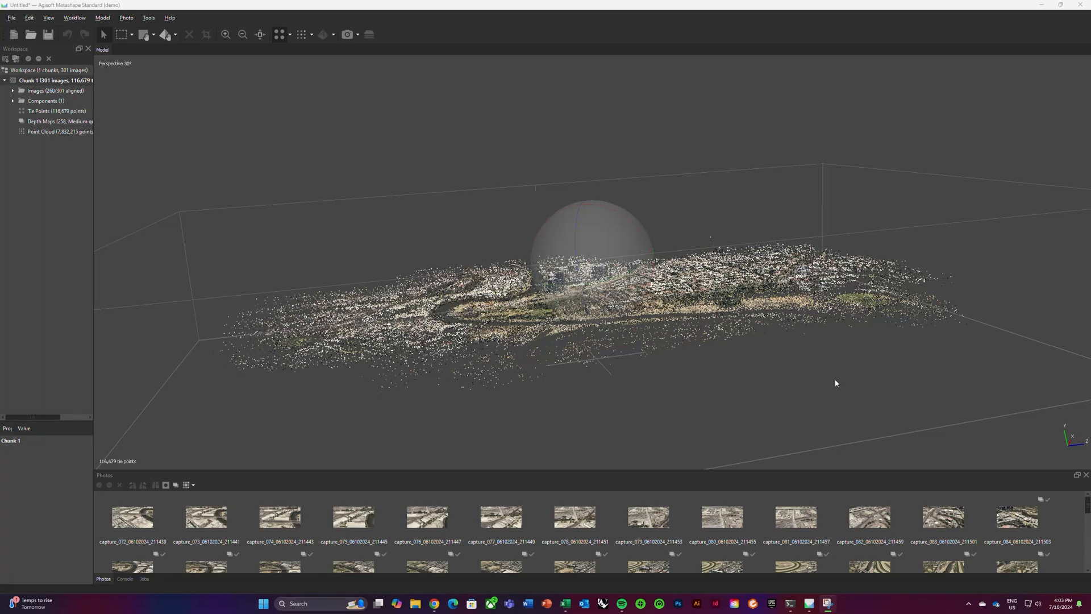
Inspect the site in the model view and check the properties of the tie points, depth maps and point cloud.
drag(579, 245, 589, 314)
scroll(653, 340, up, 1)
scroll(658, 341, down, 2)
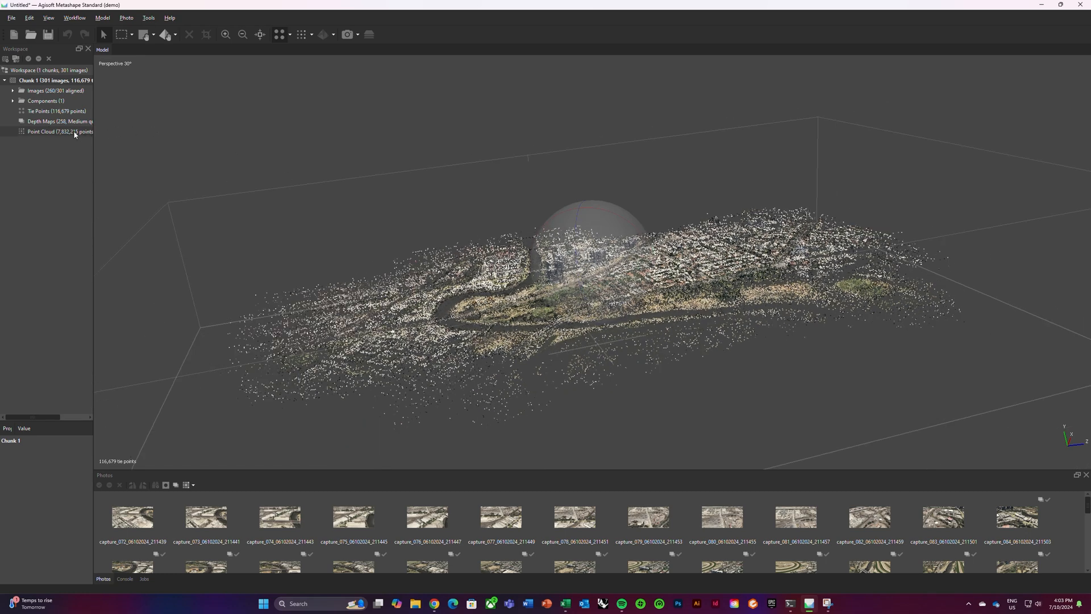
click(46, 111)
click(48, 121)
click(44, 132)
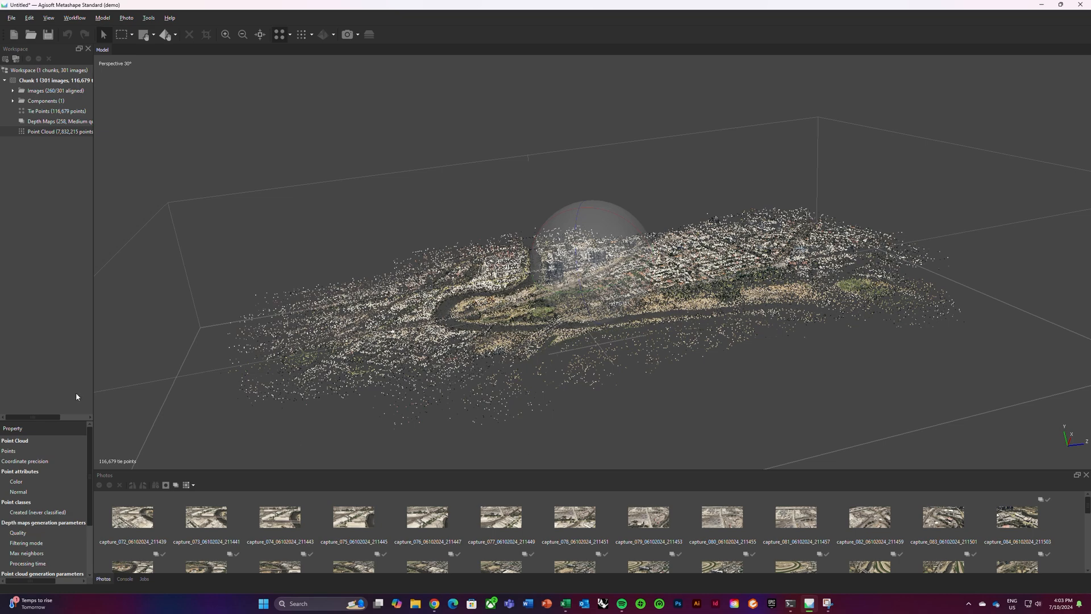
Build a 3D model from depth maps at Medium quality with High face count, default interpolation, Mild depth filtering and vertex colors calculated.
click(79, 19)
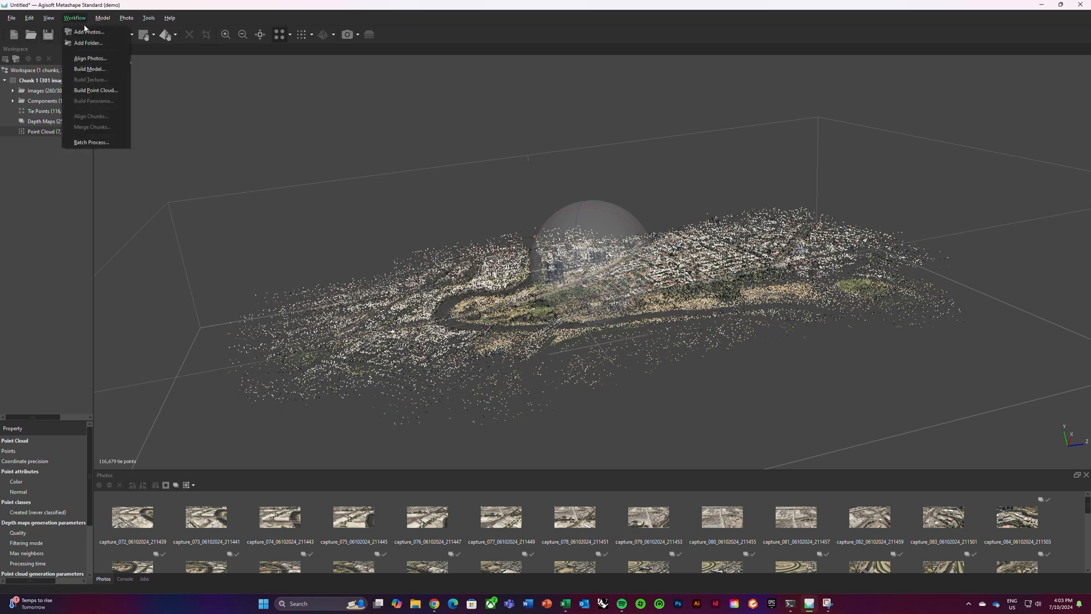
click(120, 69)
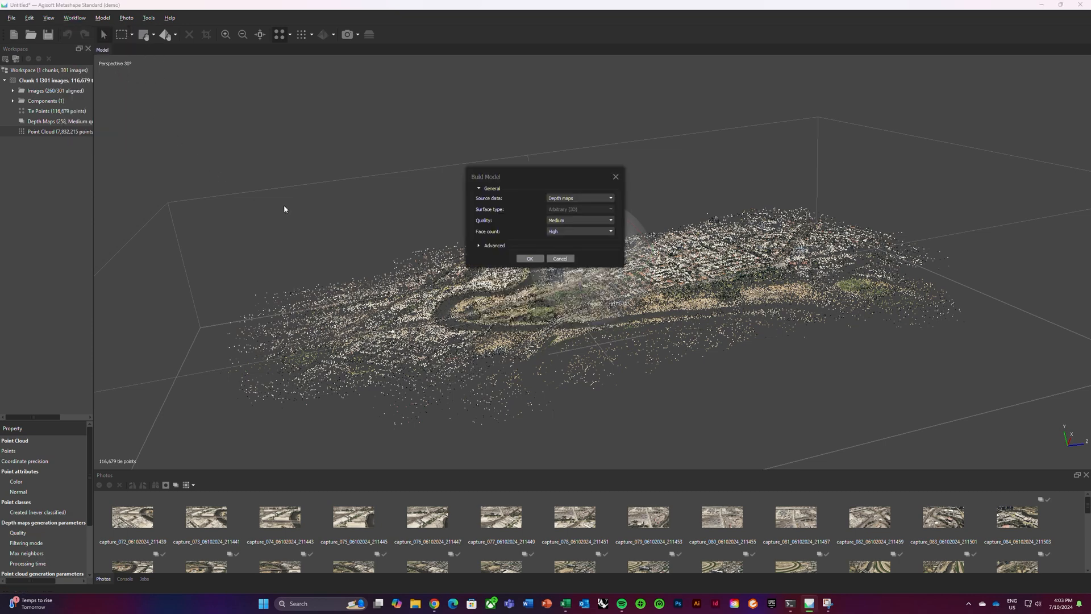
click(609, 199)
click(610, 198)
click(609, 198)
click(578, 224)
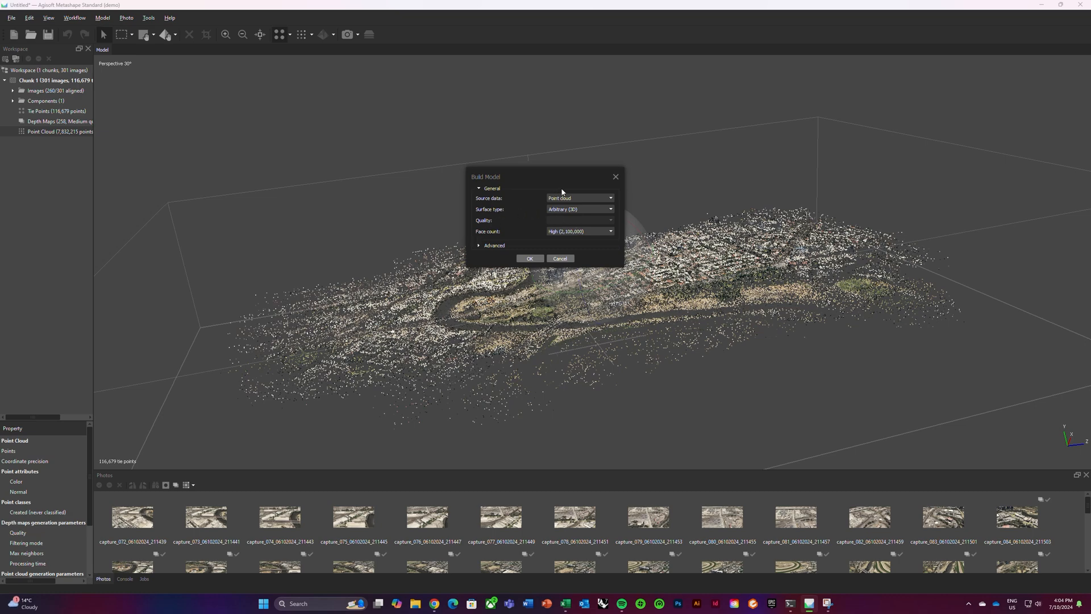
click(609, 198)
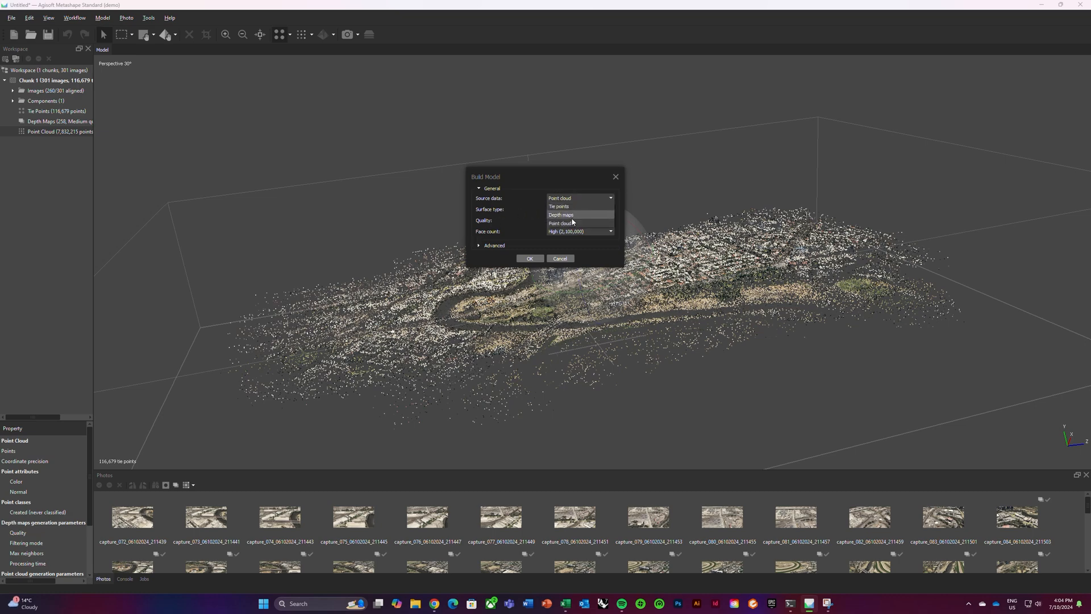
click(576, 215)
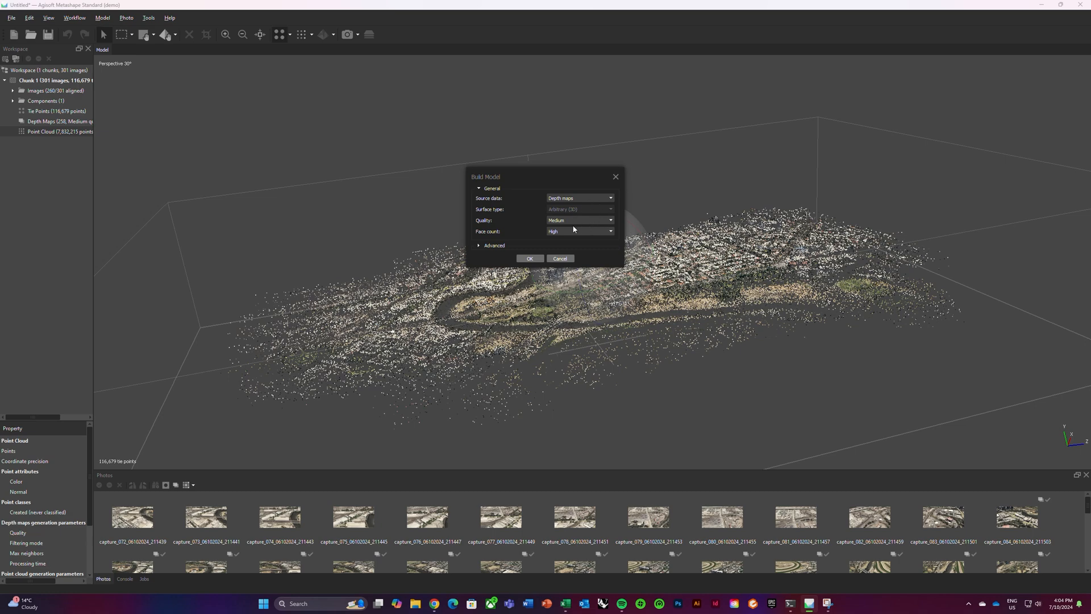
click(473, 245)
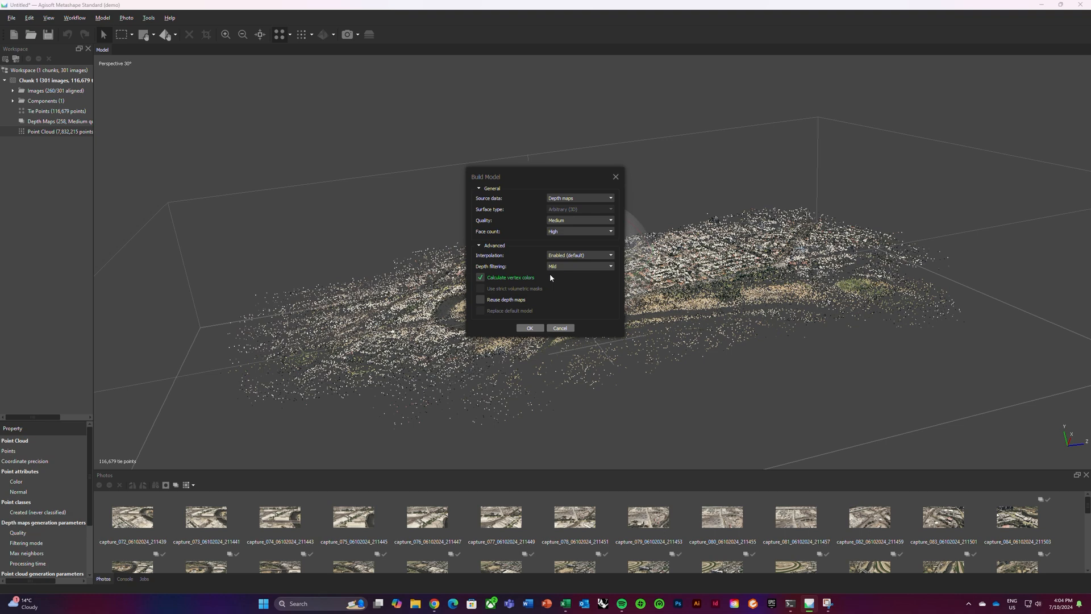
click(529, 329)
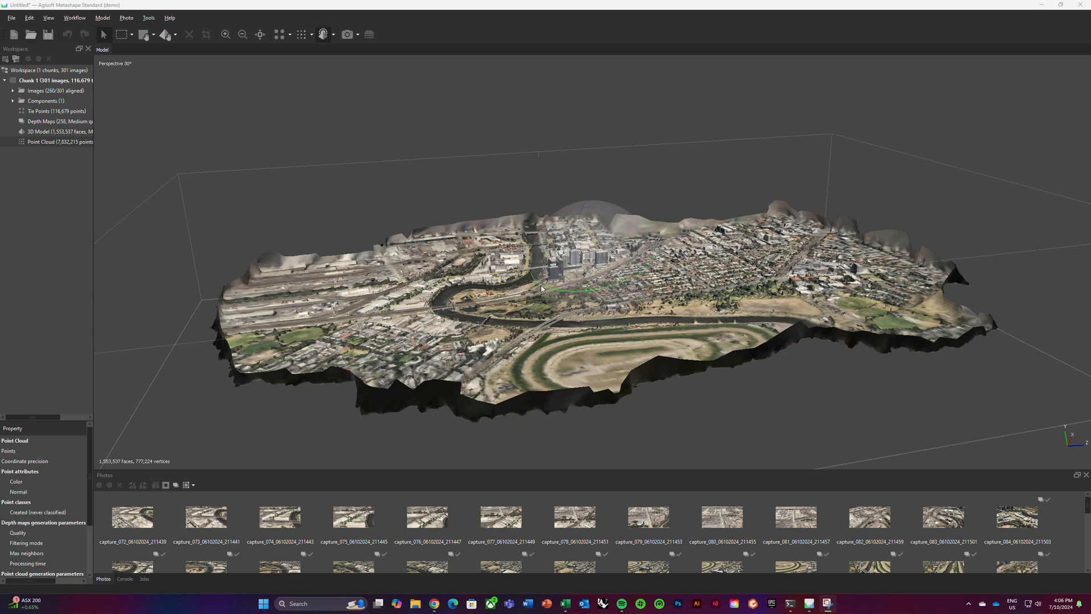
Examine the shaded 3D model of the site from several angles and check its properties.
drag(538, 291, 567, 287)
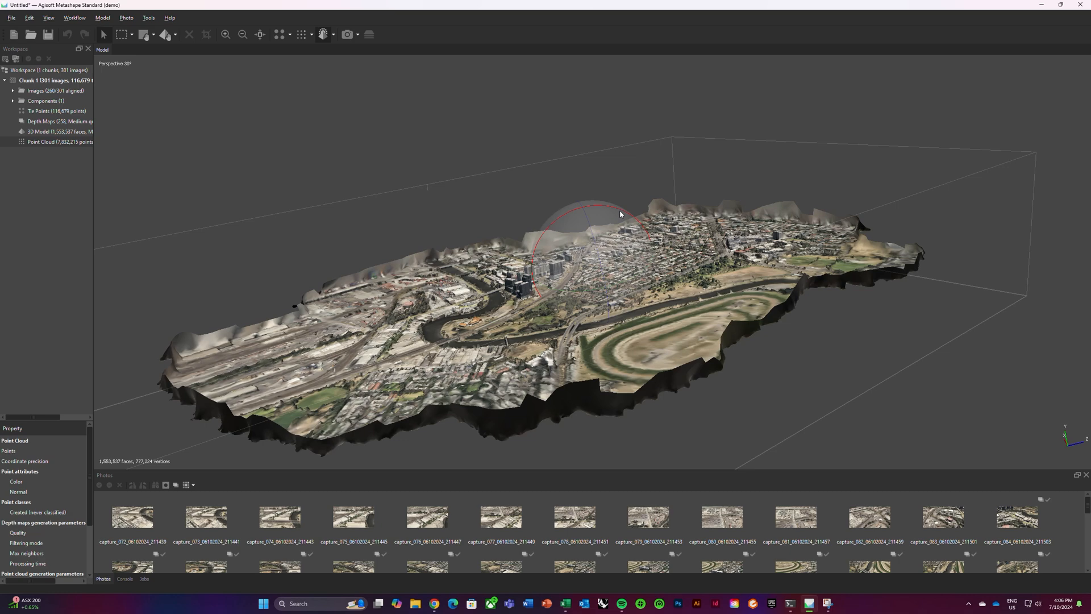
drag(619, 211, 620, 213)
click(45, 134)
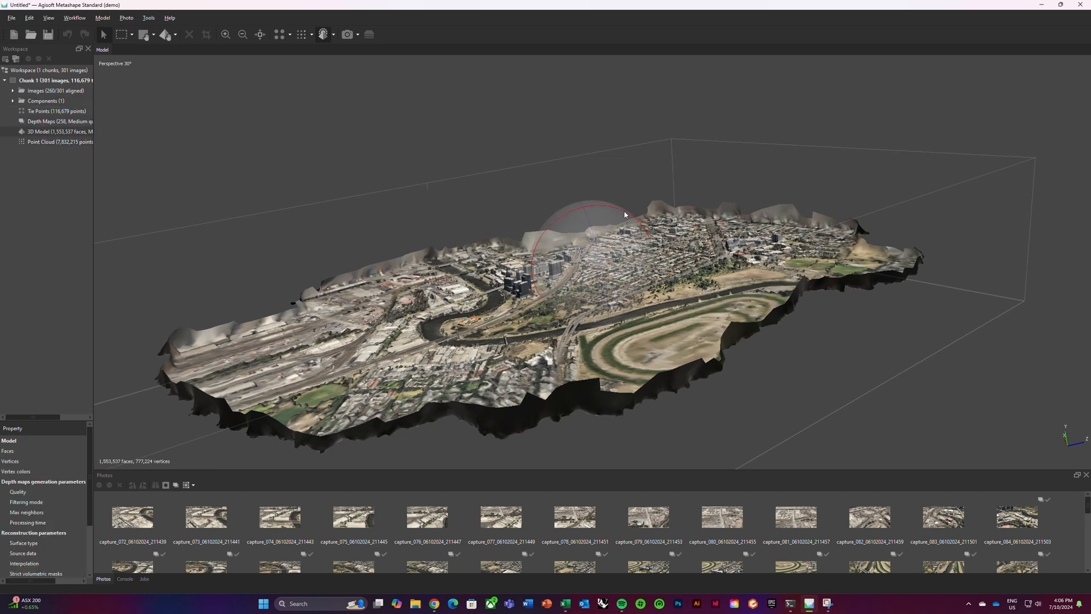
drag(618, 288, 434, 155)
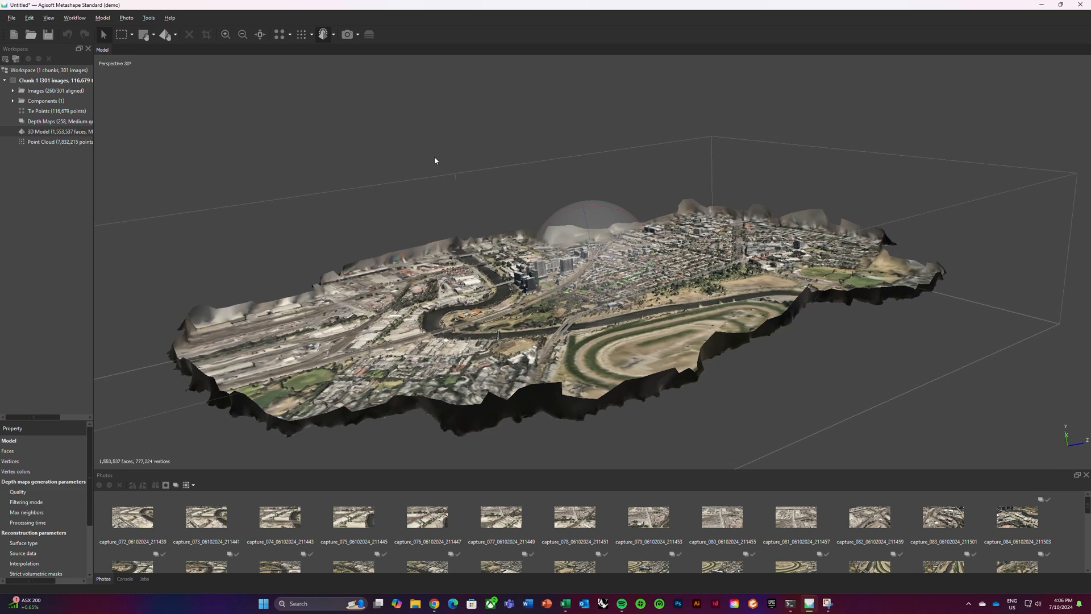
click(333, 35)
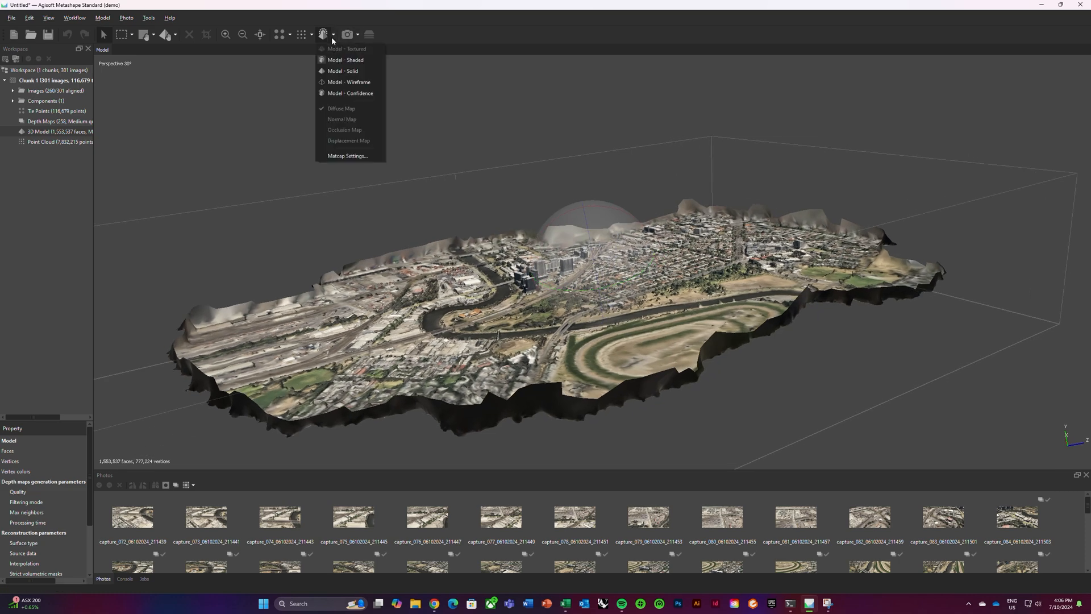
click(355, 60)
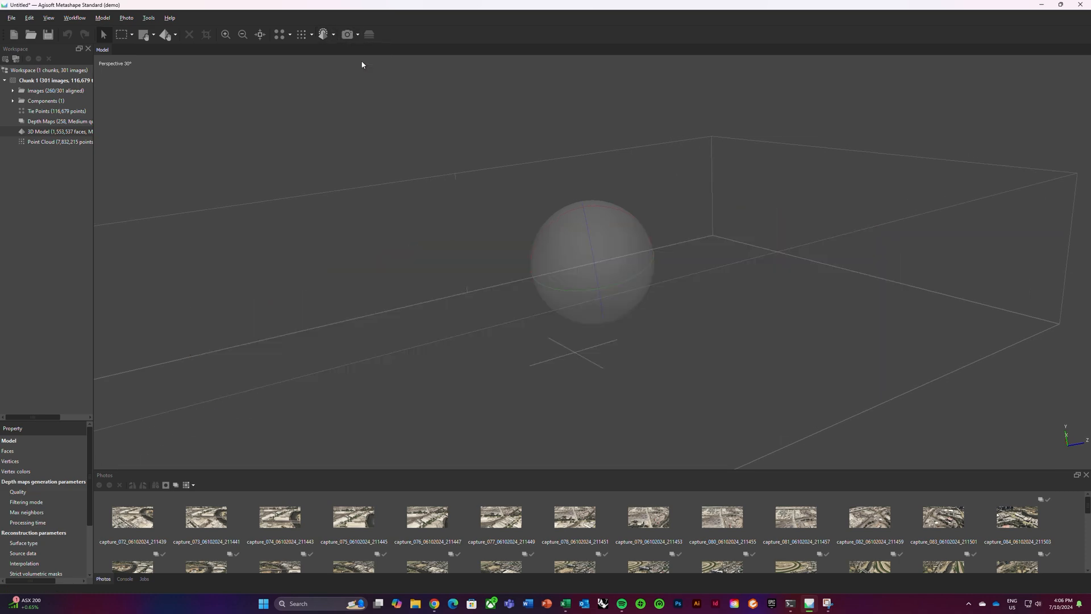
click(329, 34)
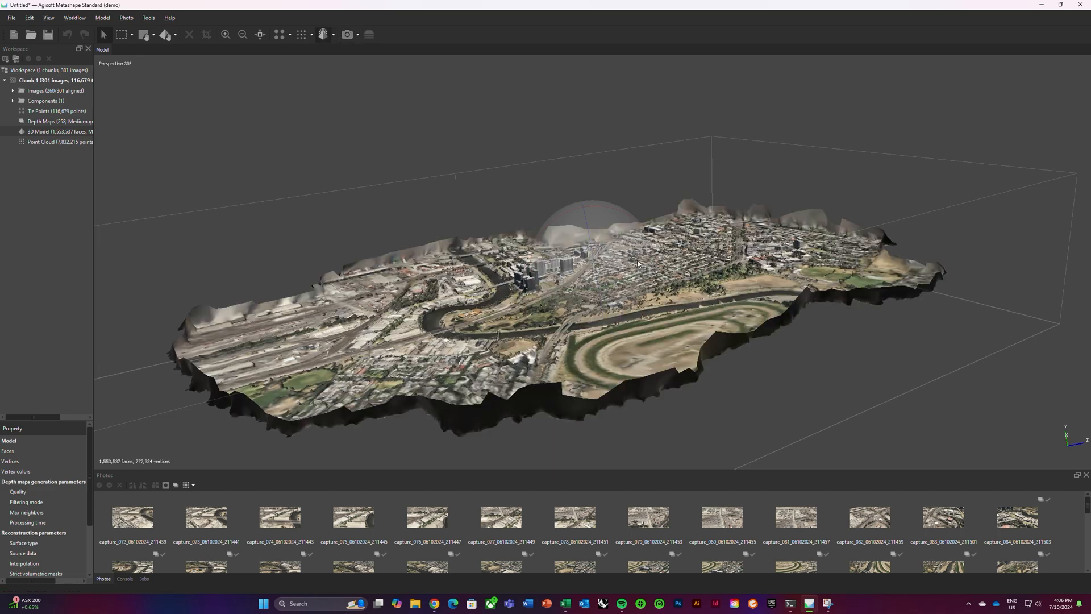
drag(654, 265, 743, 350)
scroll(743, 351, up, 2)
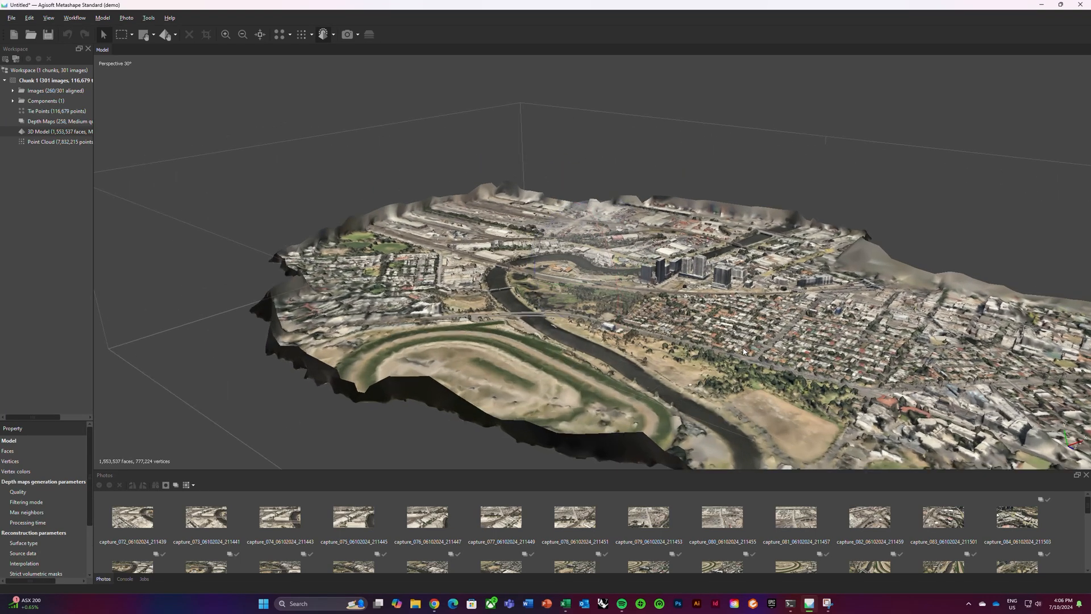
drag(619, 273, 681, 250)
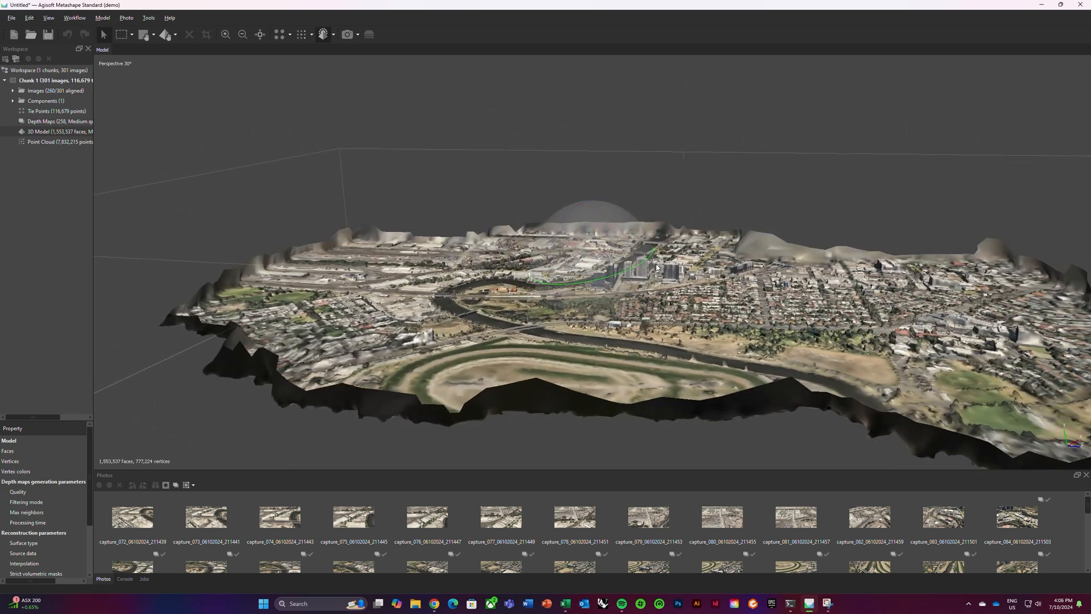
Display the model as solid and inspect its bare geometry from different sides.
click(333, 34)
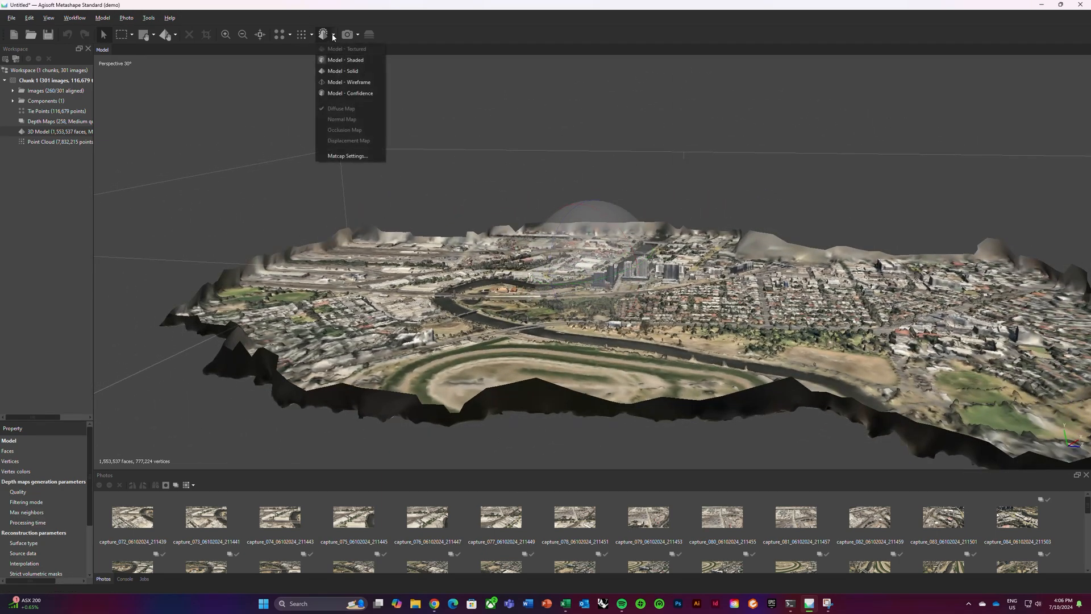
click(358, 71)
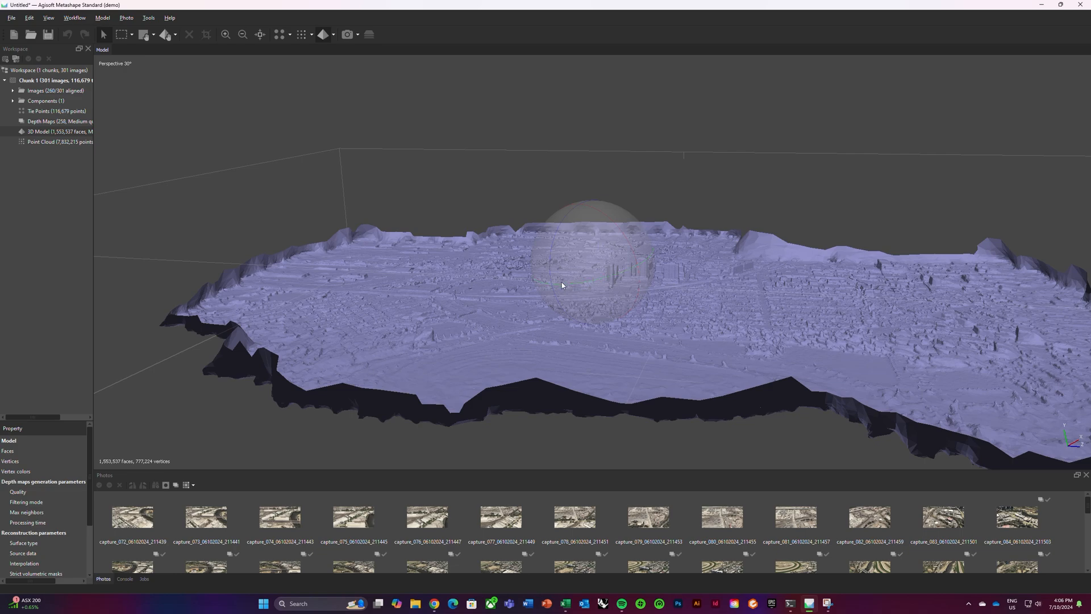
drag(561, 282, 628, 284)
drag(596, 222, 532, 285)
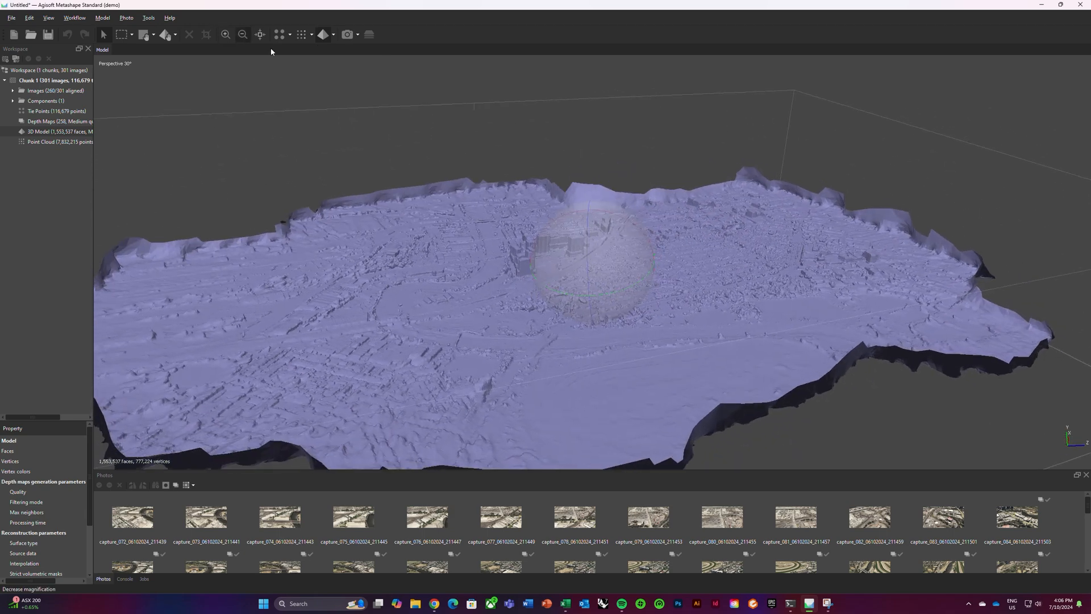
Compare the model's wireframe and confidence displays, and return to the shaded display to view the site.
click(334, 35)
click(363, 80)
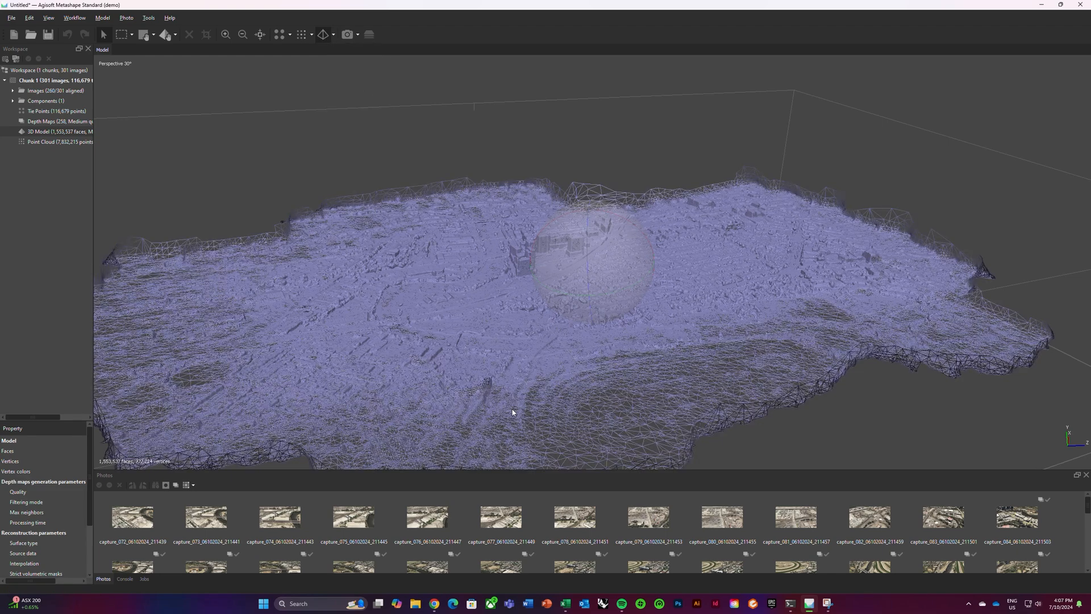
click(333, 35)
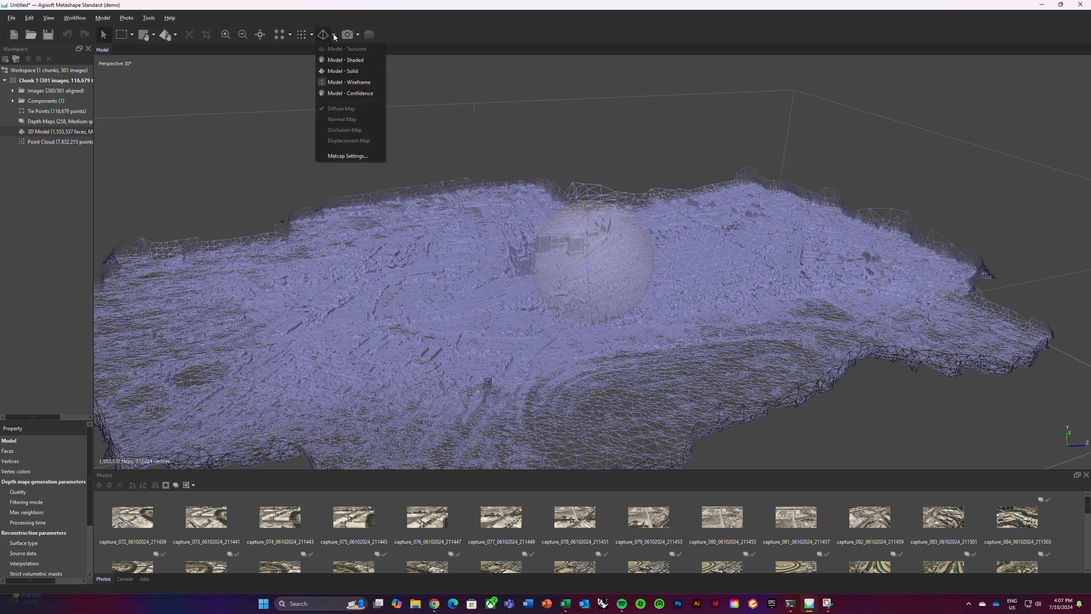
click(360, 94)
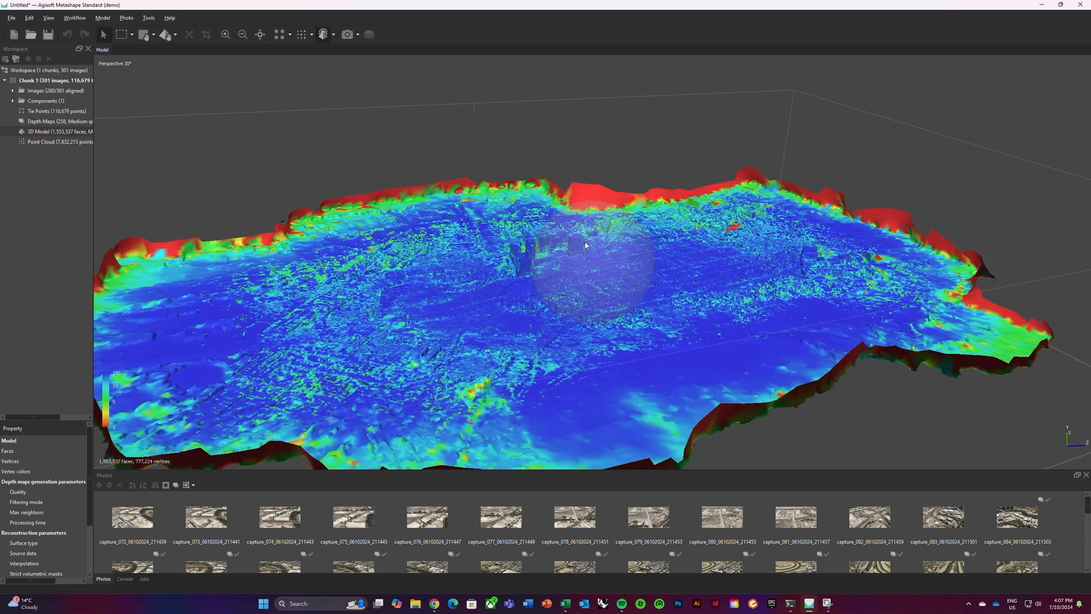
click(333, 36)
click(350, 59)
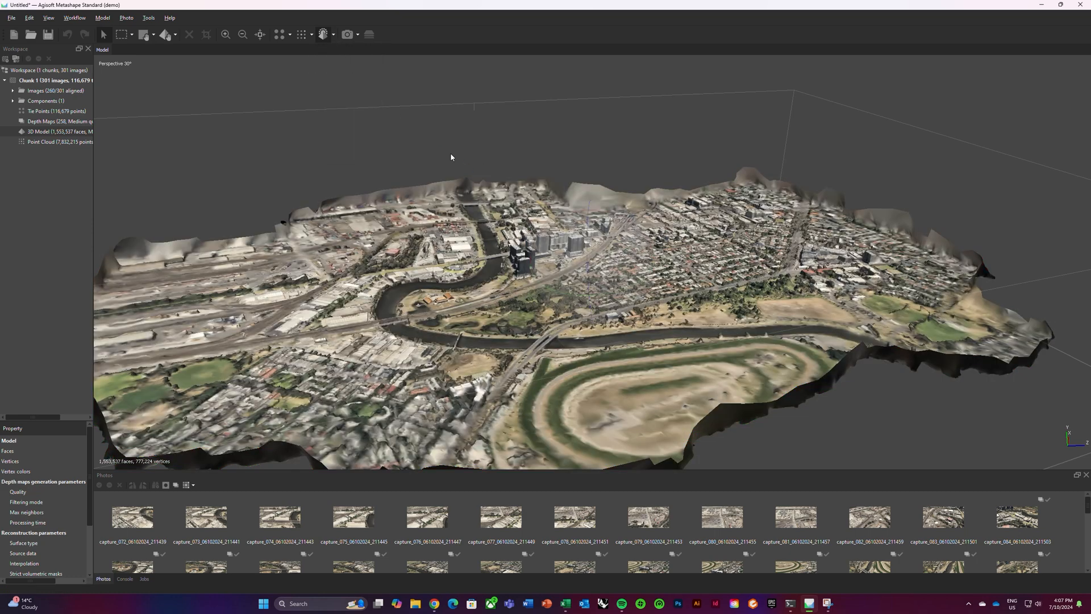
drag(594, 226, 588, 231)
drag(622, 288, 585, 296)
drag(634, 255, 635, 283)
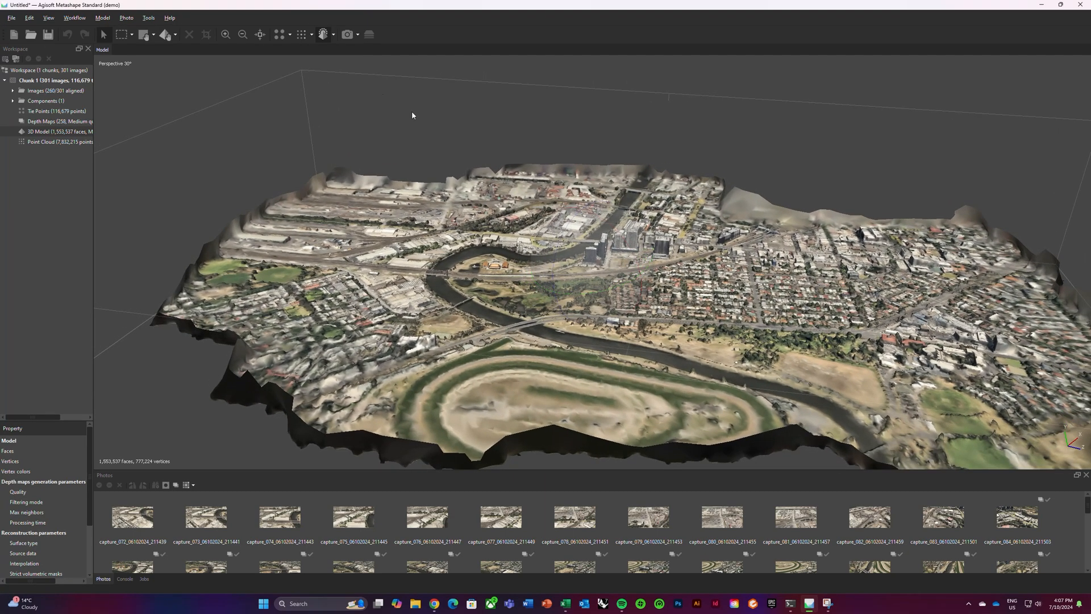
Build a diffuse map texture from images with Generic mapping, Mosaic blending, size 8192 x 1, hole filling and ghosting filter enabled.
click(80, 19)
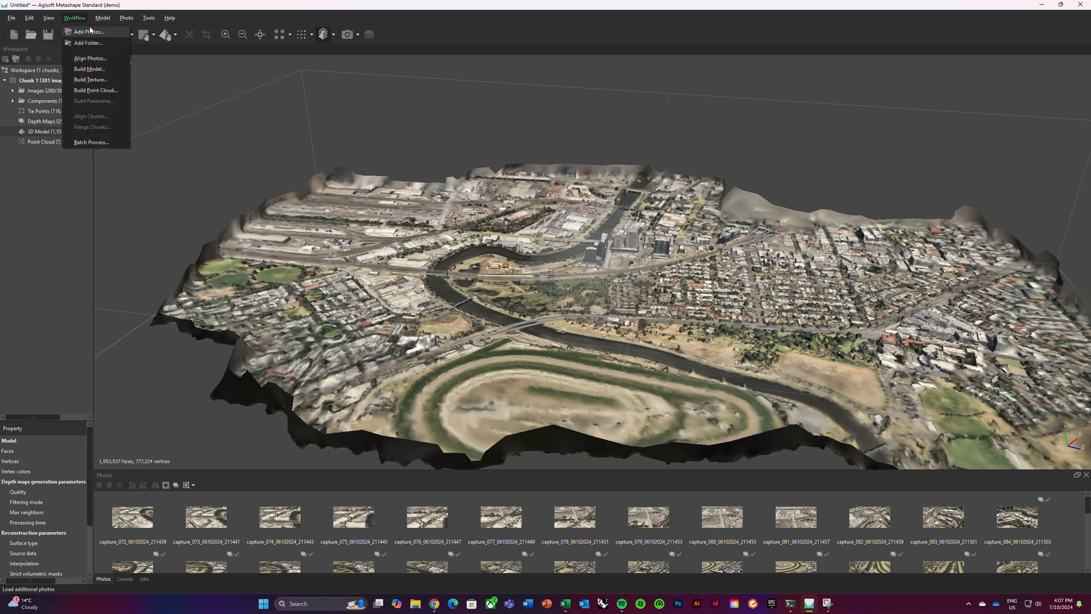
click(108, 82)
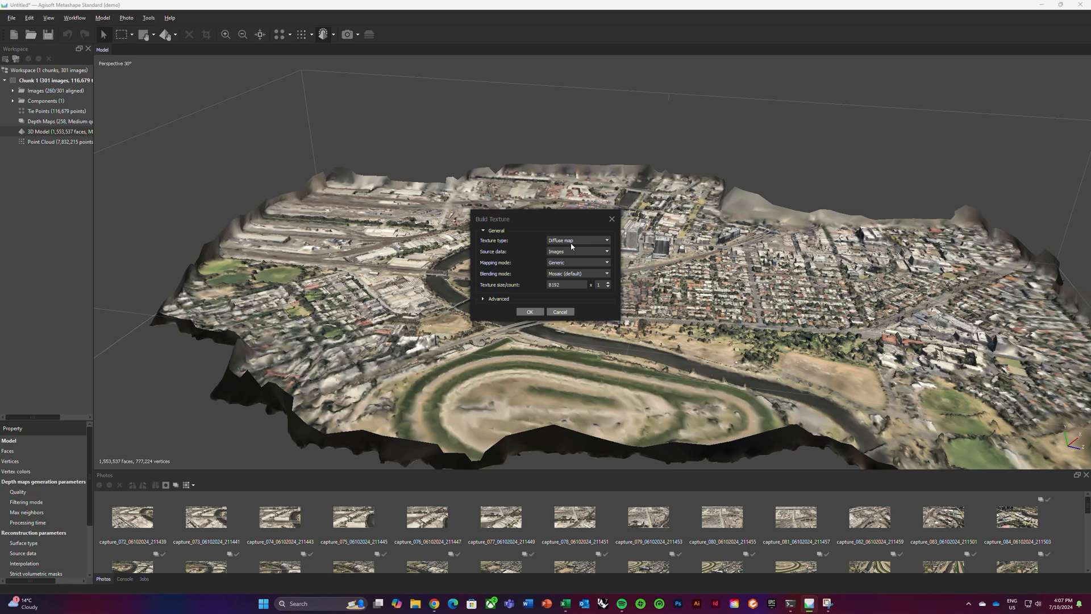
click(485, 299)
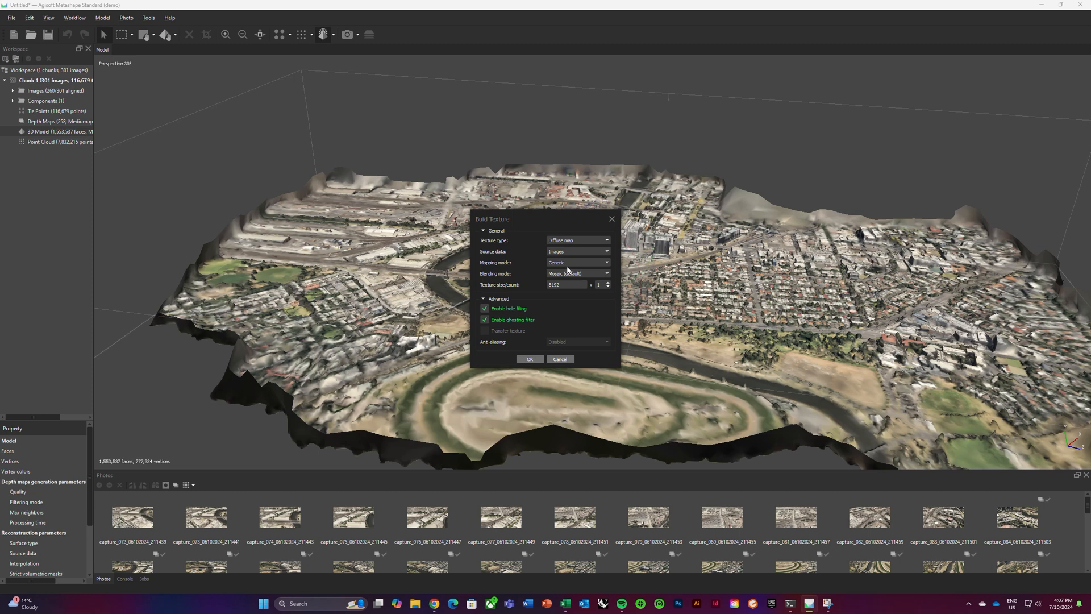
click(603, 263)
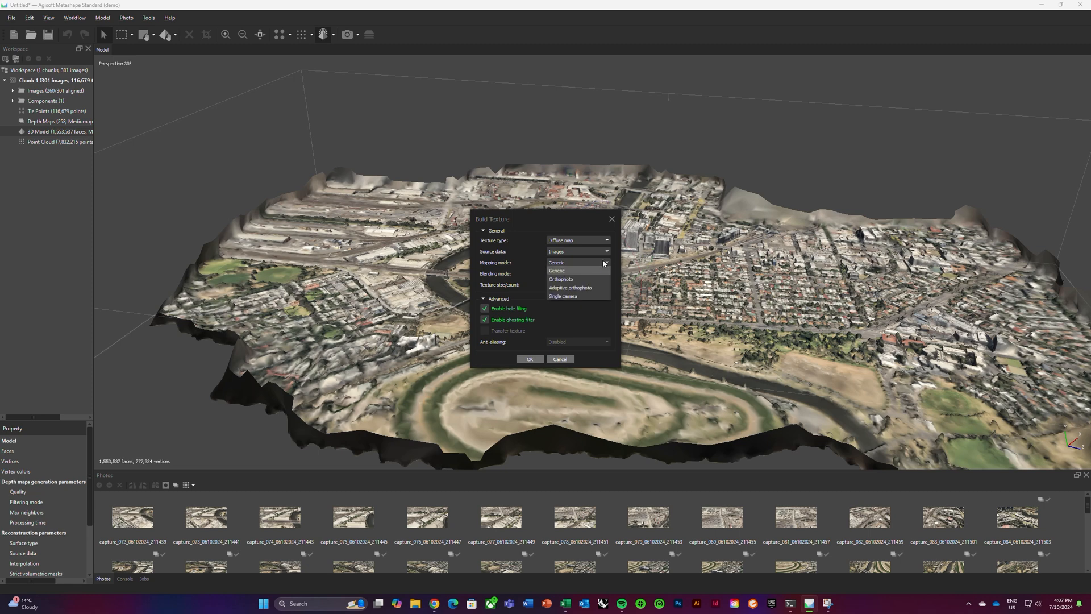
click(604, 270)
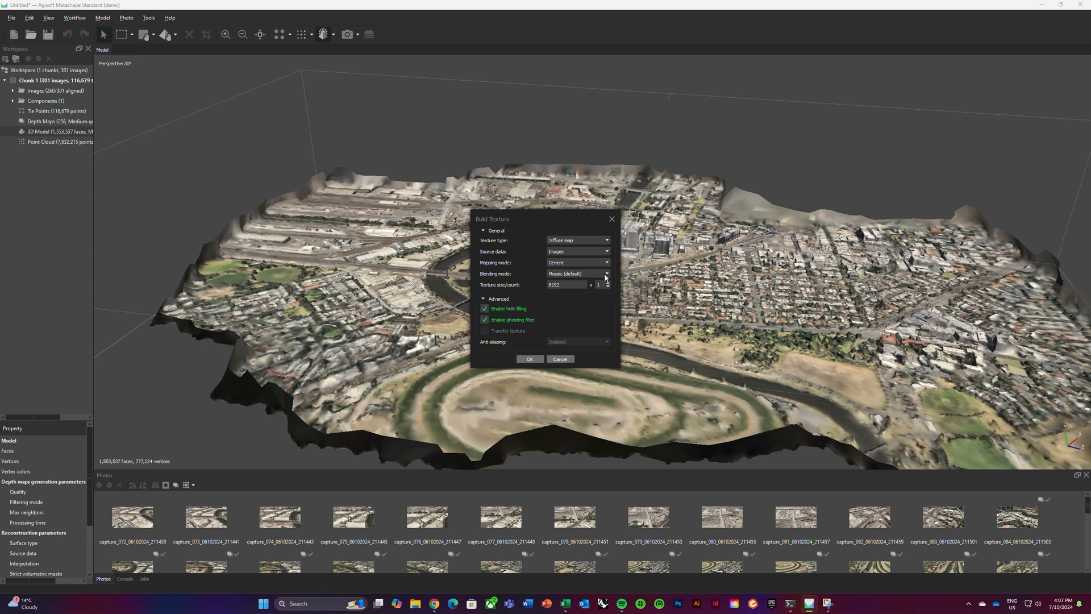
click(530, 359)
click(529, 359)
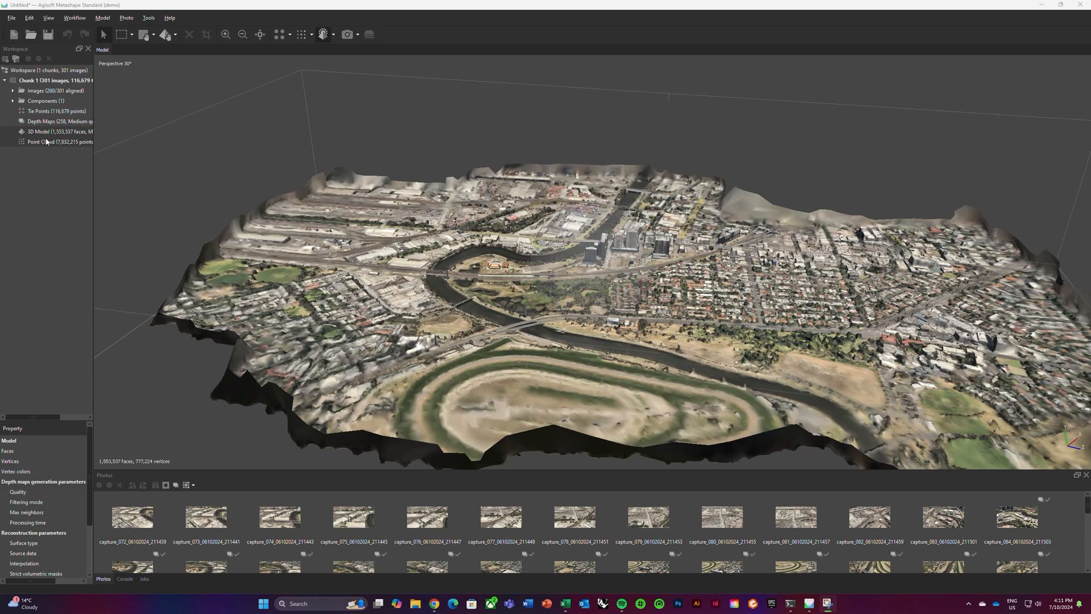
Display the model with its texture and examine the racecourse, river, parkland and buildings up close.
click(334, 35)
click(348, 49)
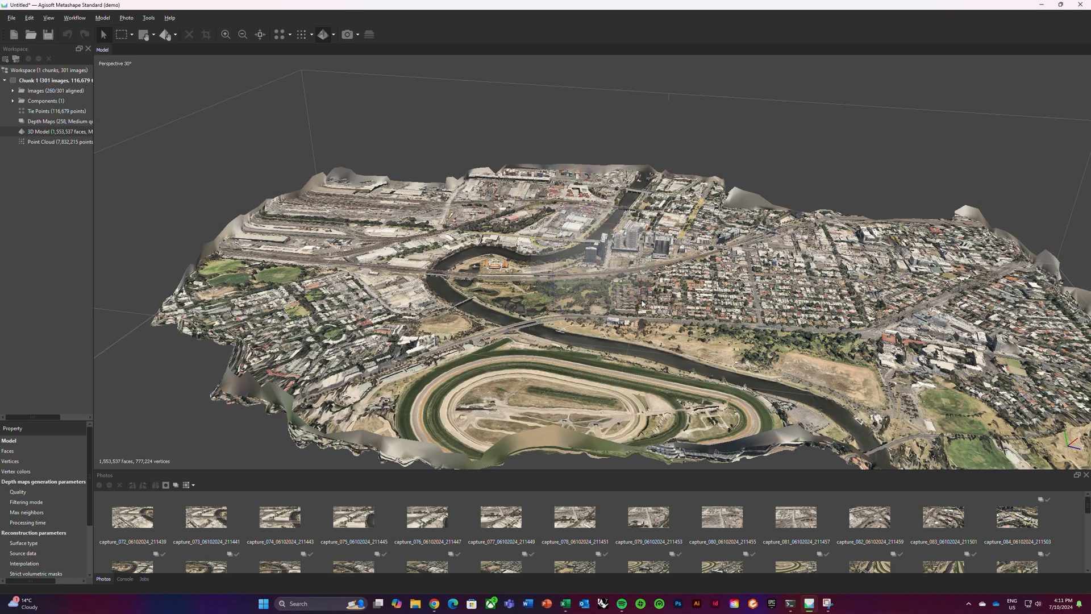
scroll(811, 368, up, 2)
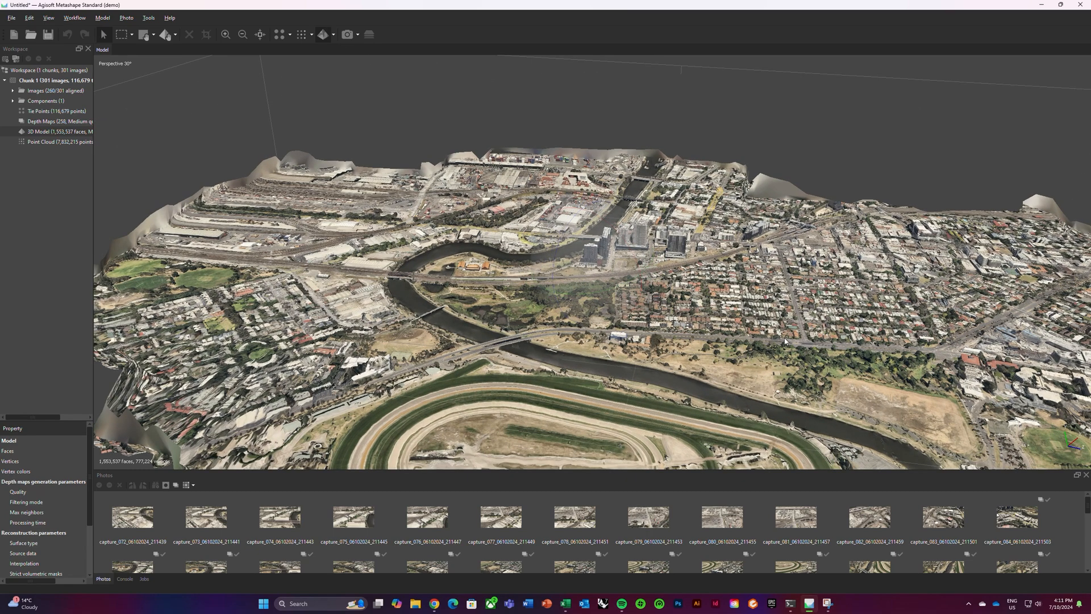
scroll(809, 334, up, 2)
drag(861, 333, 623, 225)
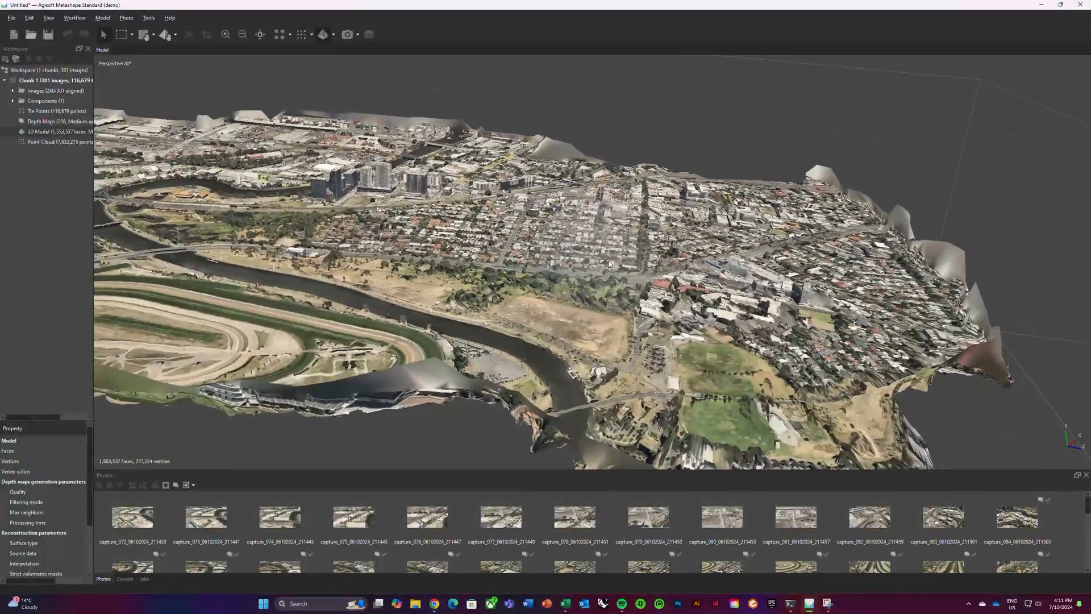
drag(579, 285, 518, 300)
scroll(518, 300, up, 5)
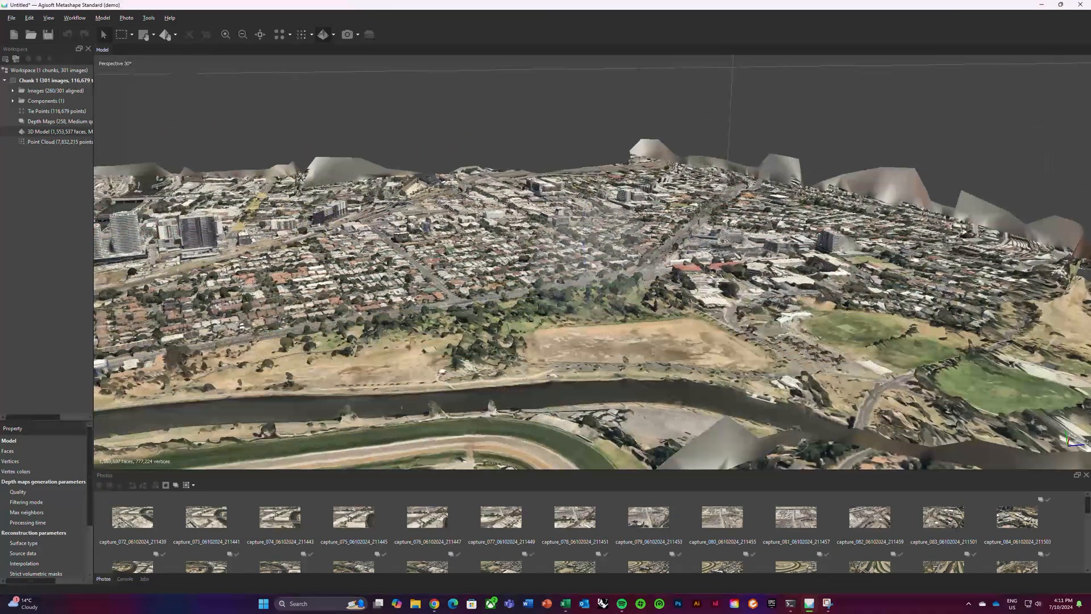
drag(648, 272, 596, 243)
scroll(562, 215, up, 3)
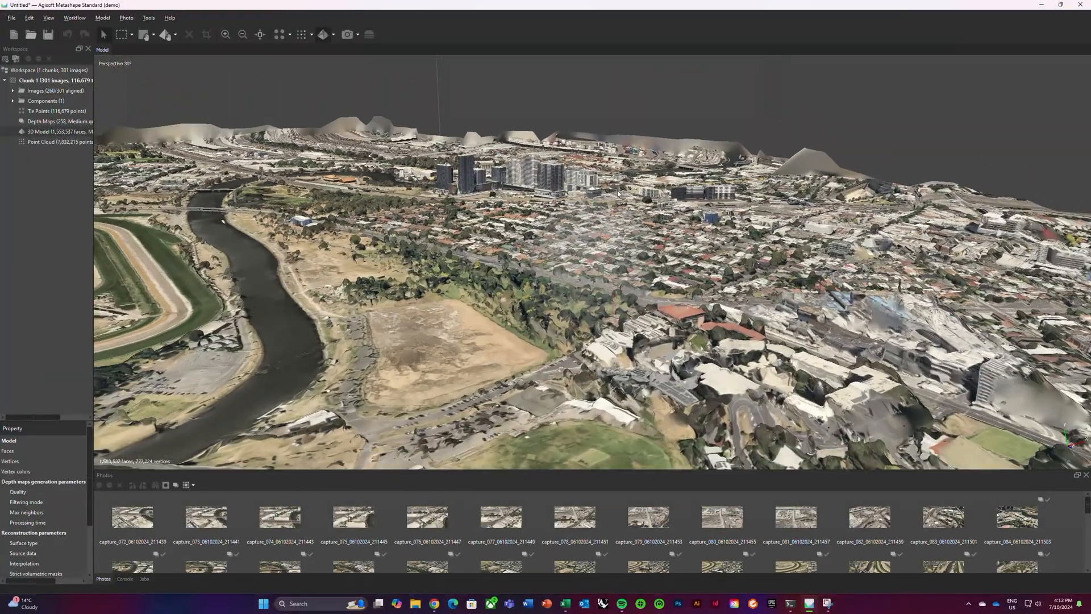
right_drag(446, 229, 523, 295)
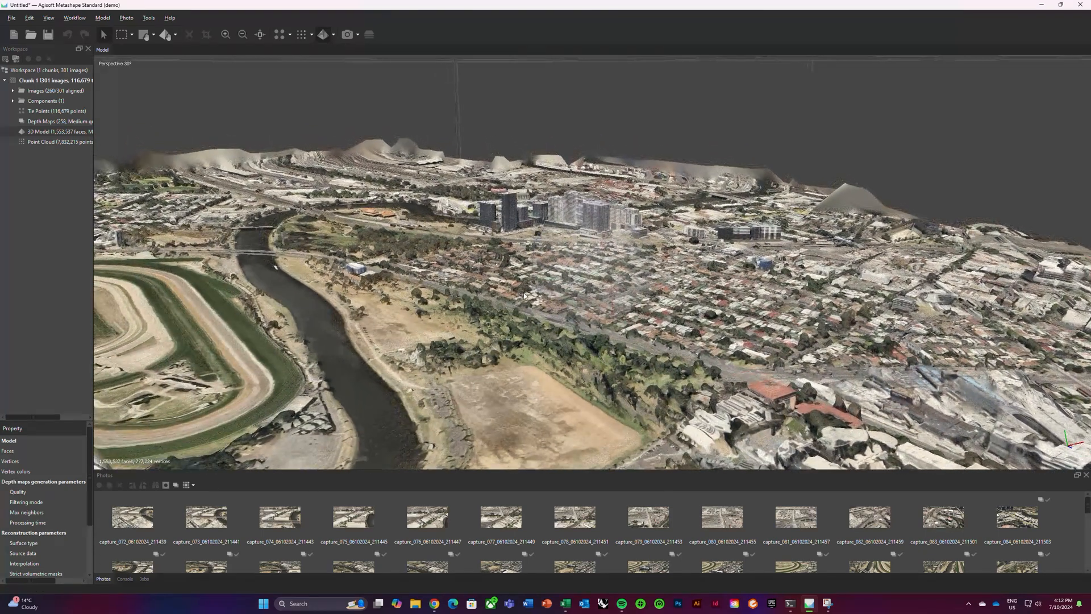
Switch the textured model to the solid display and inspect its geometry around the towers and river.
right_drag(449, 175, 478, 190)
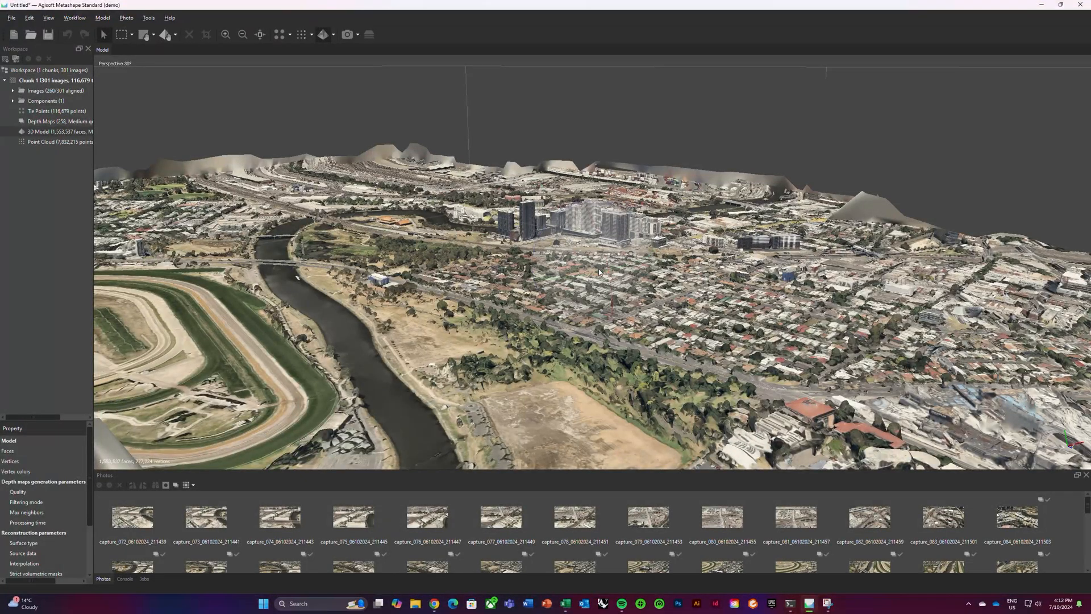
click(331, 35)
click(332, 35)
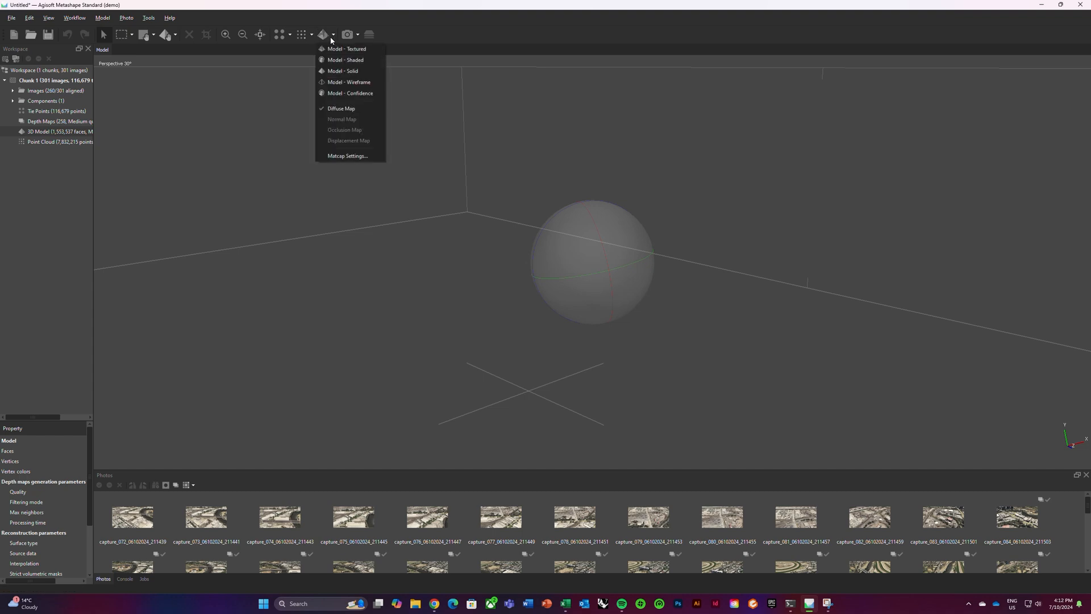
click(357, 71)
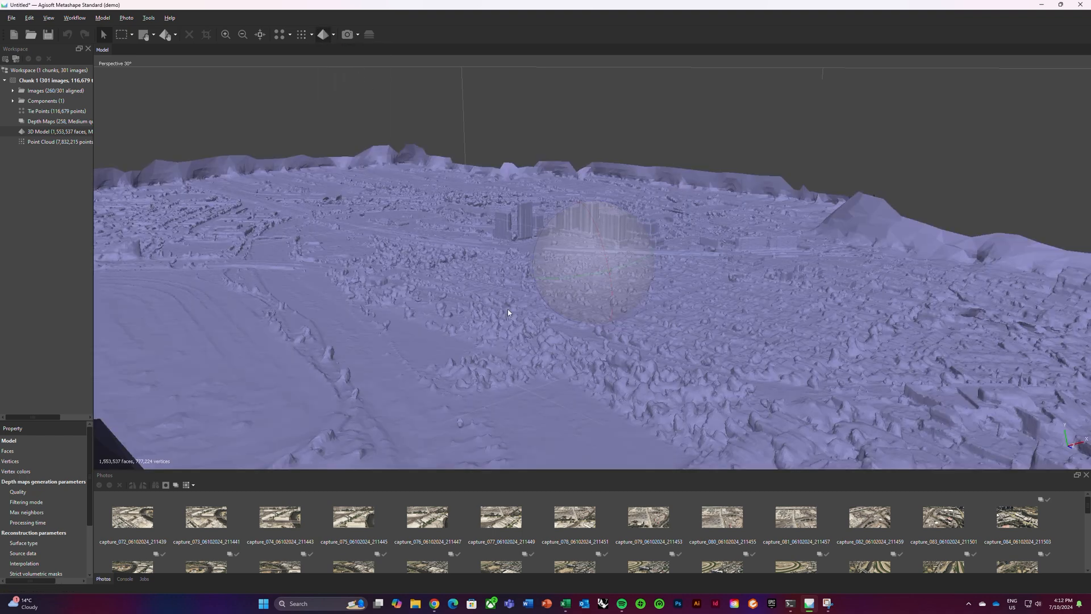
drag(582, 275, 598, 274)
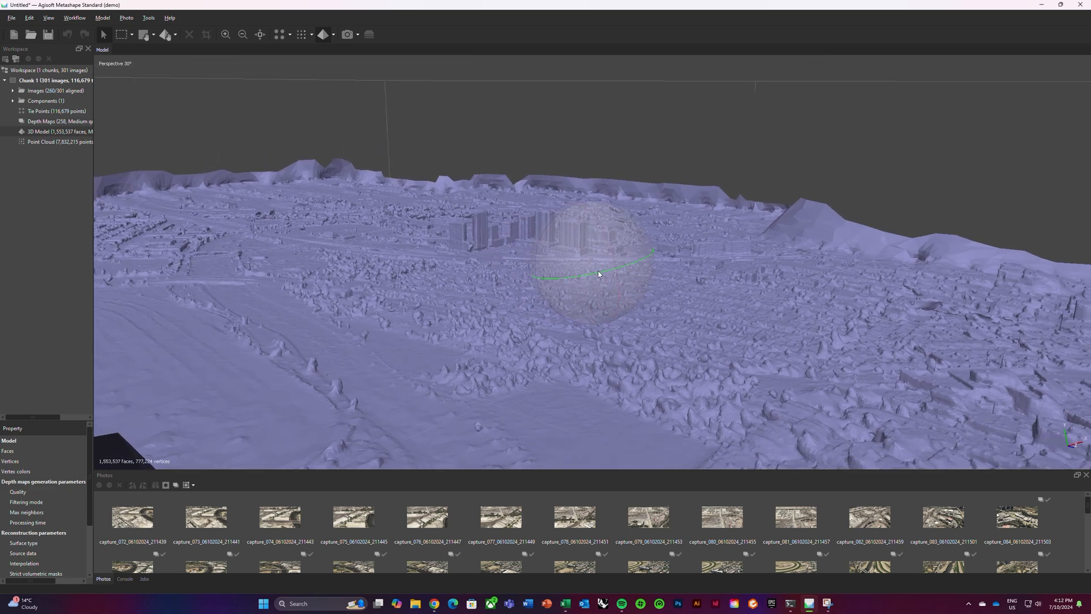
Display the model as shaded and compare it with the point cloud and tie point displays.
click(72, 112)
click(333, 35)
click(349, 58)
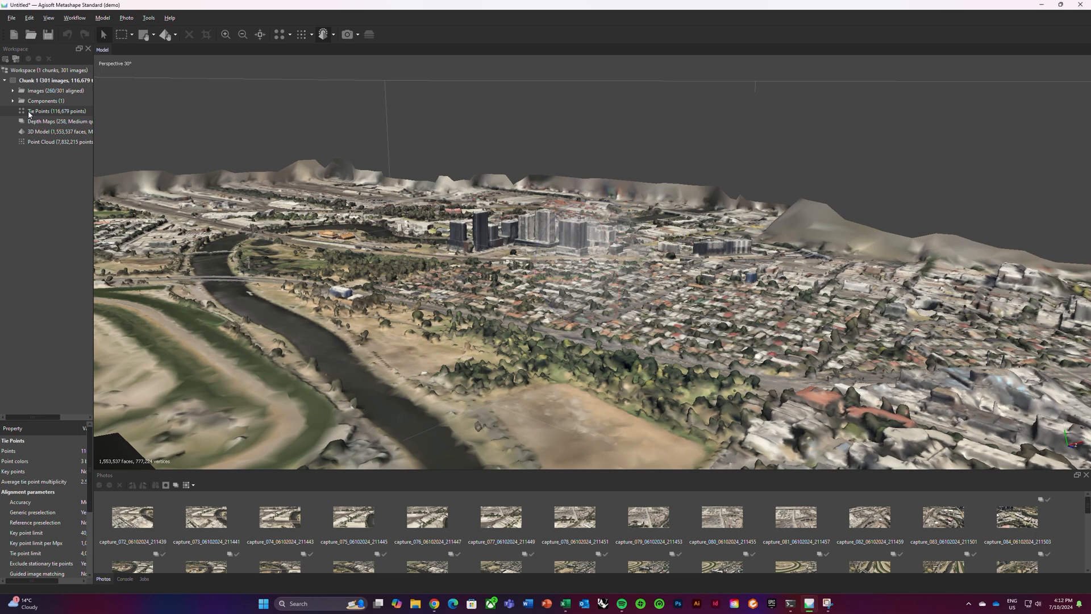
click(302, 34)
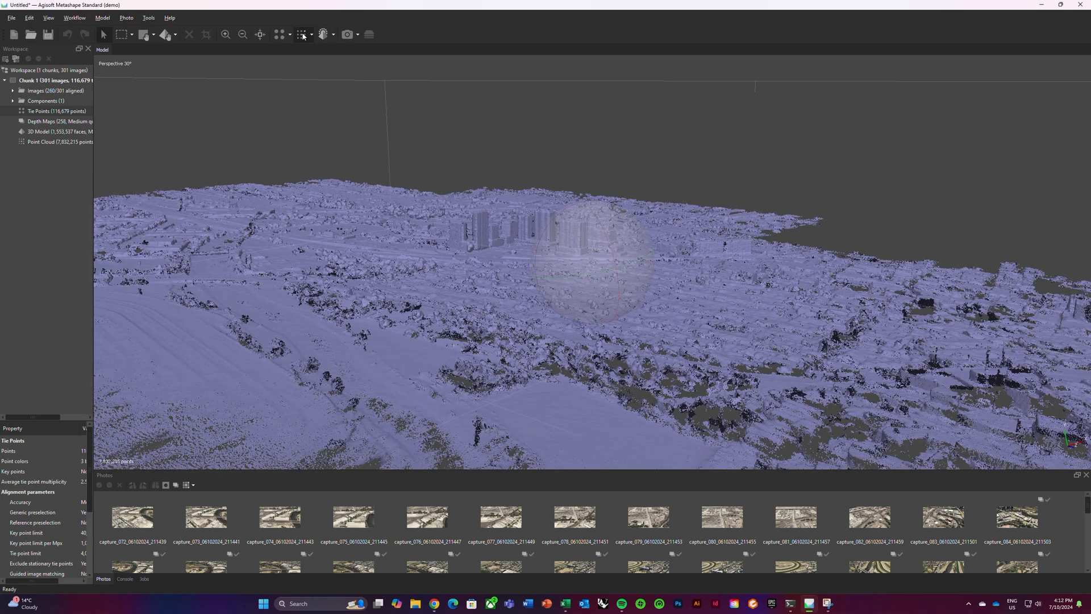
click(277, 36)
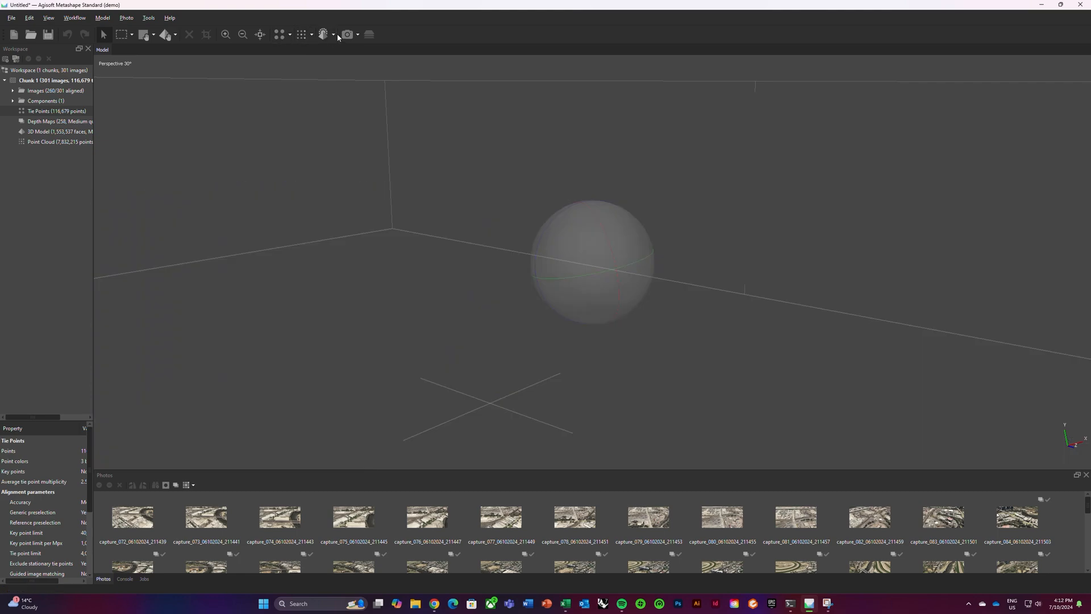
Compare the shaded model with its textured display and view the site around the racecourse and river.
click(324, 34)
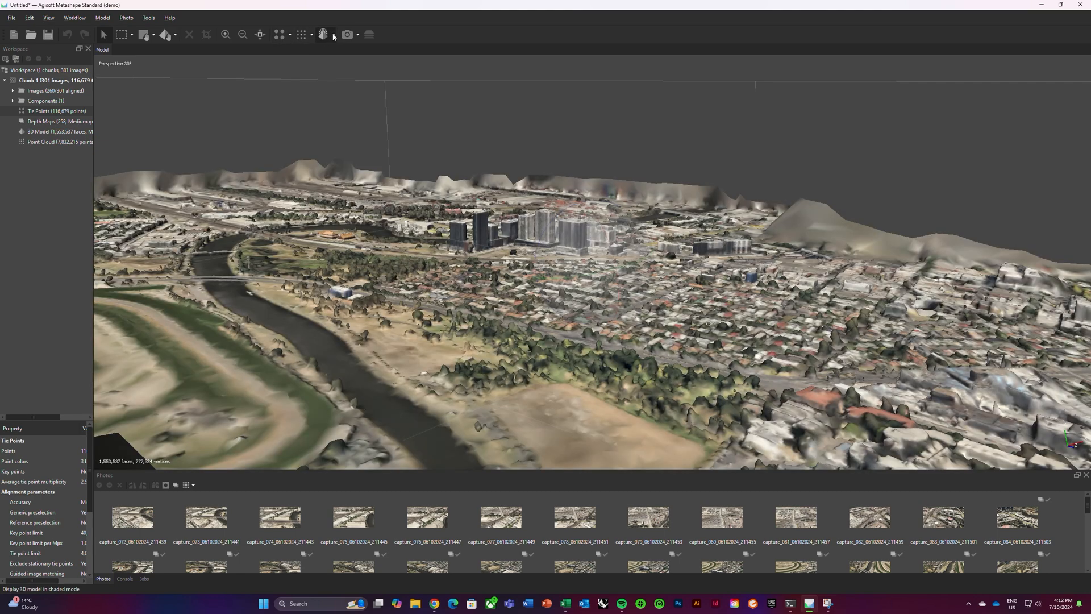
click(333, 35)
click(340, 62)
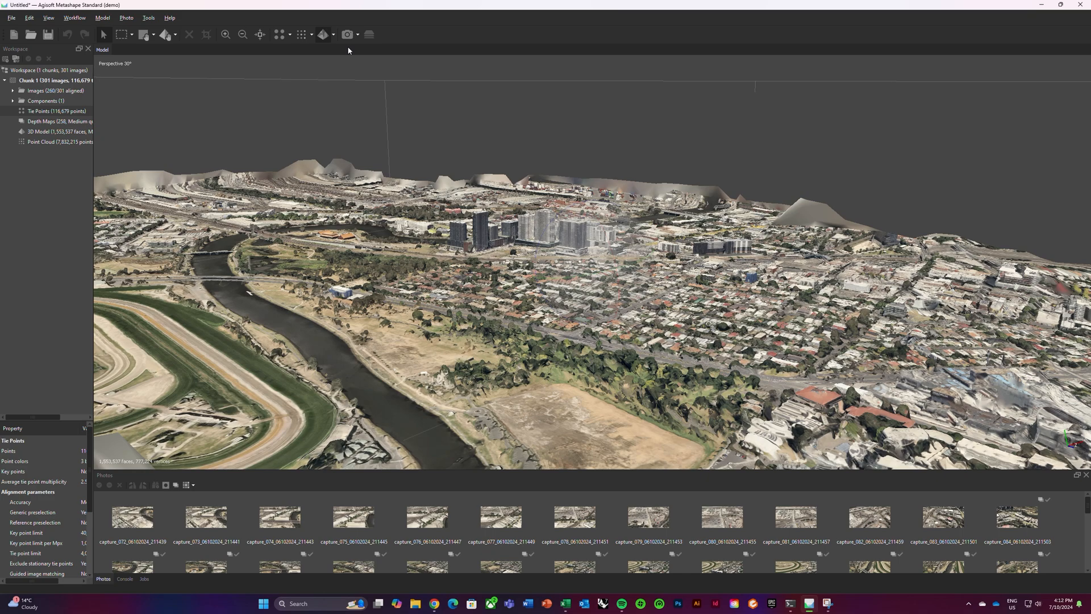
drag(618, 252, 532, 302)
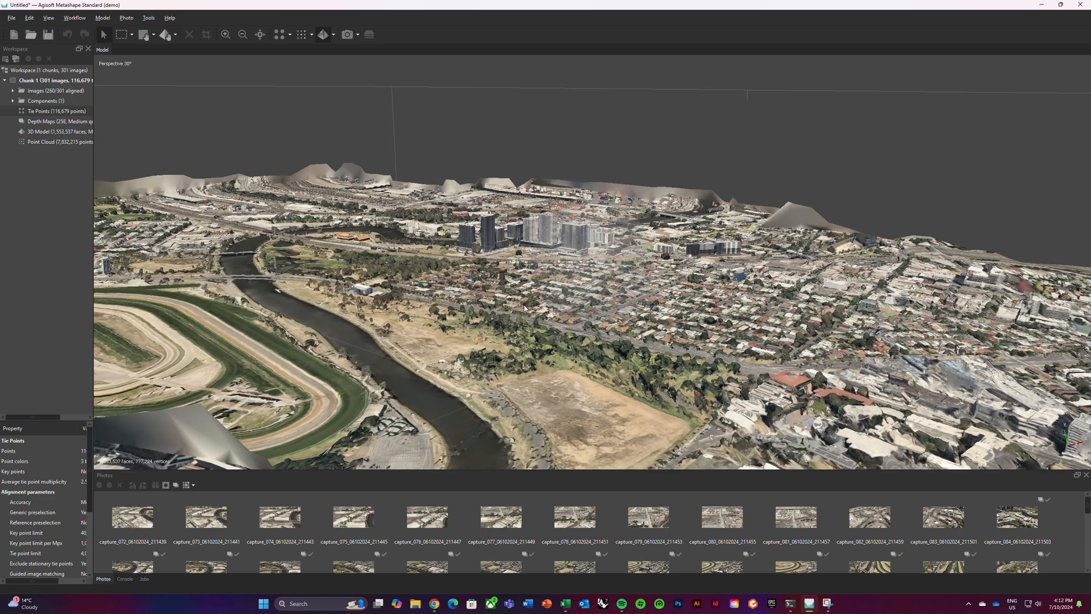
drag(605, 270, 556, 275)
scroll(555, 274, down, 2)
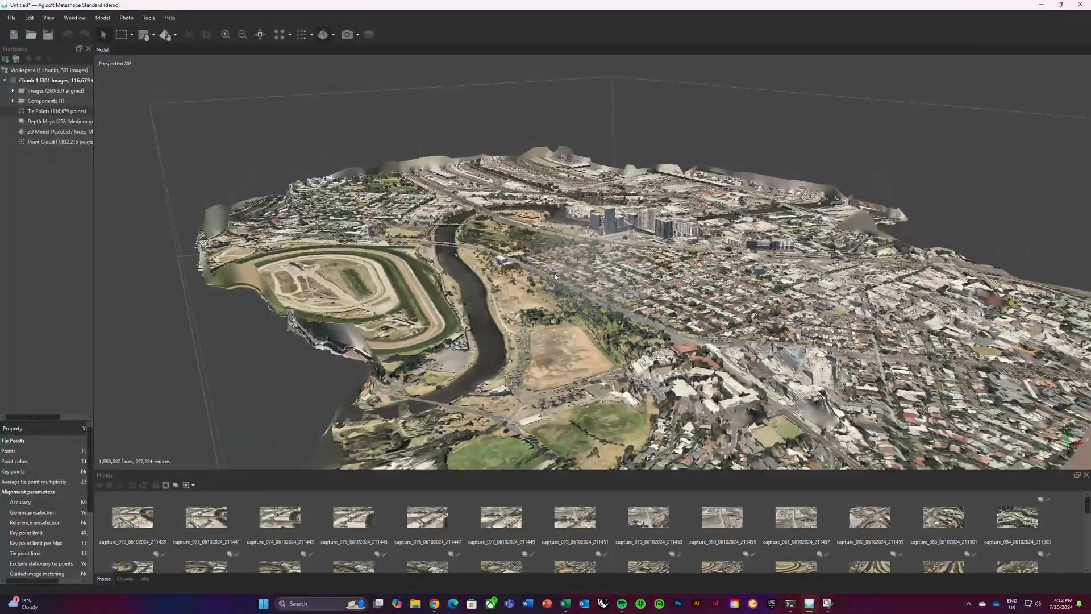
Review the export options available for the project and view the entire textured model from a wider angle.
click(14, 19)
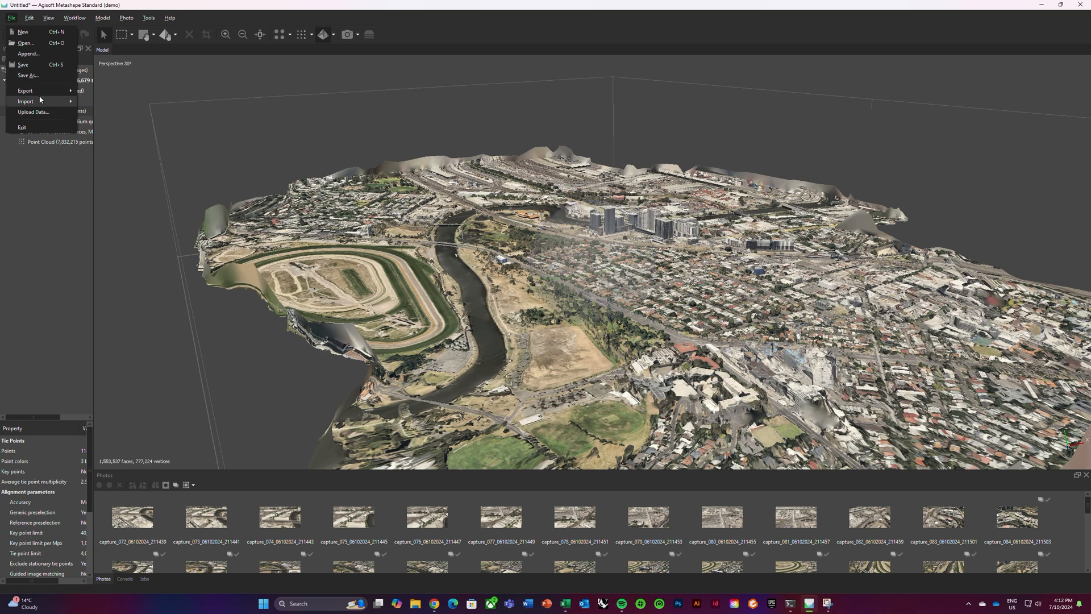
mouse_move(49, 92)
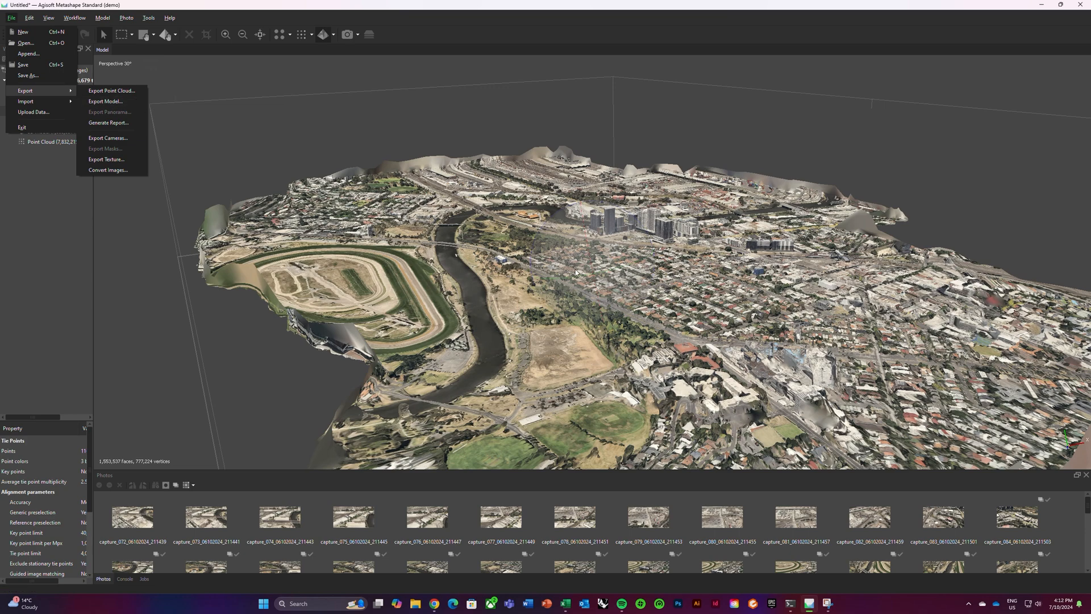
key(Escape)
key(Escape)
drag(563, 278, 593, 276)
scroll(600, 222, down, 3)
drag(604, 231, 605, 241)
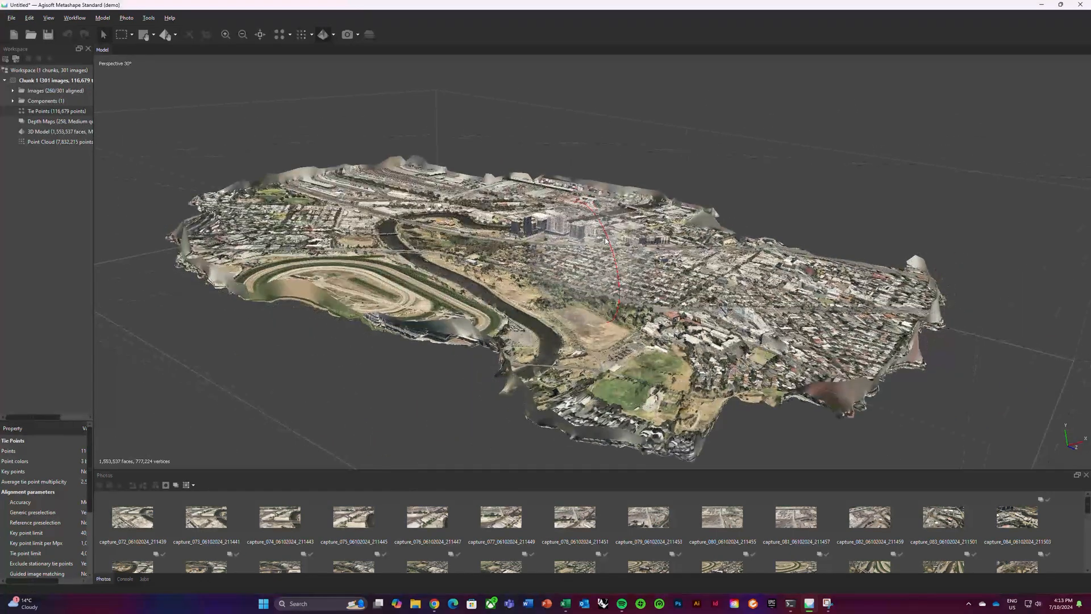